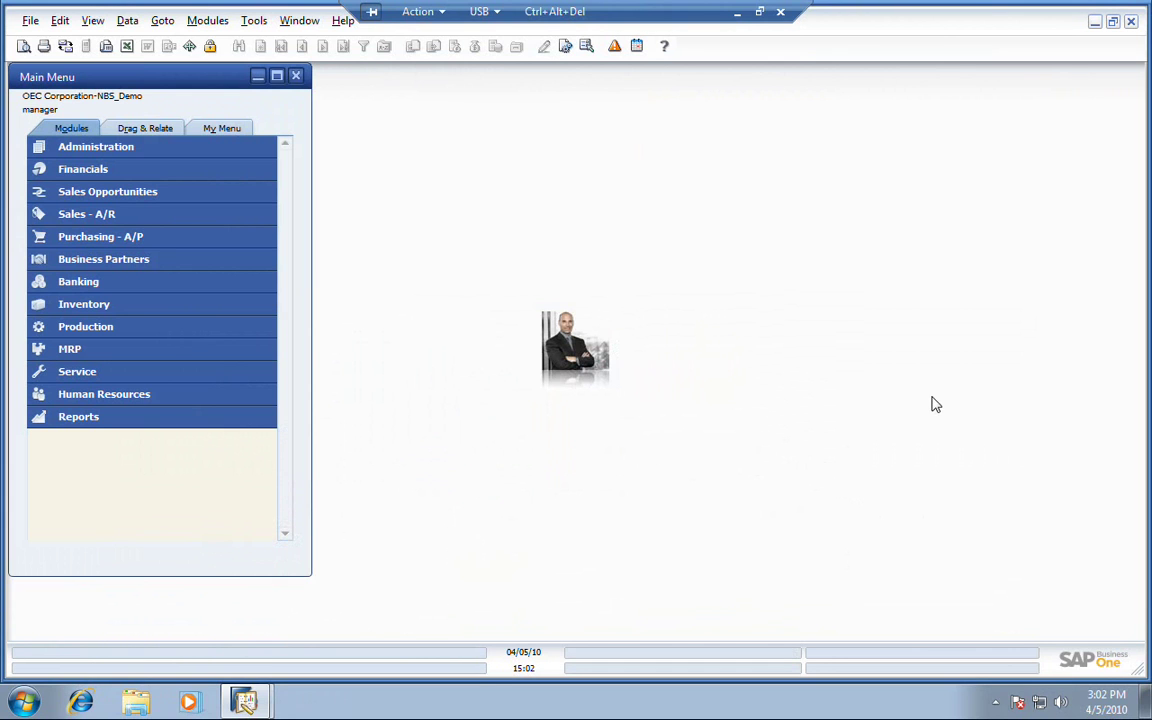
# Step: In the sales employee's session, open the Customer Bonding Event activity from the 5 April 2010 calendar
pyautogui.moveTo(245, 702)
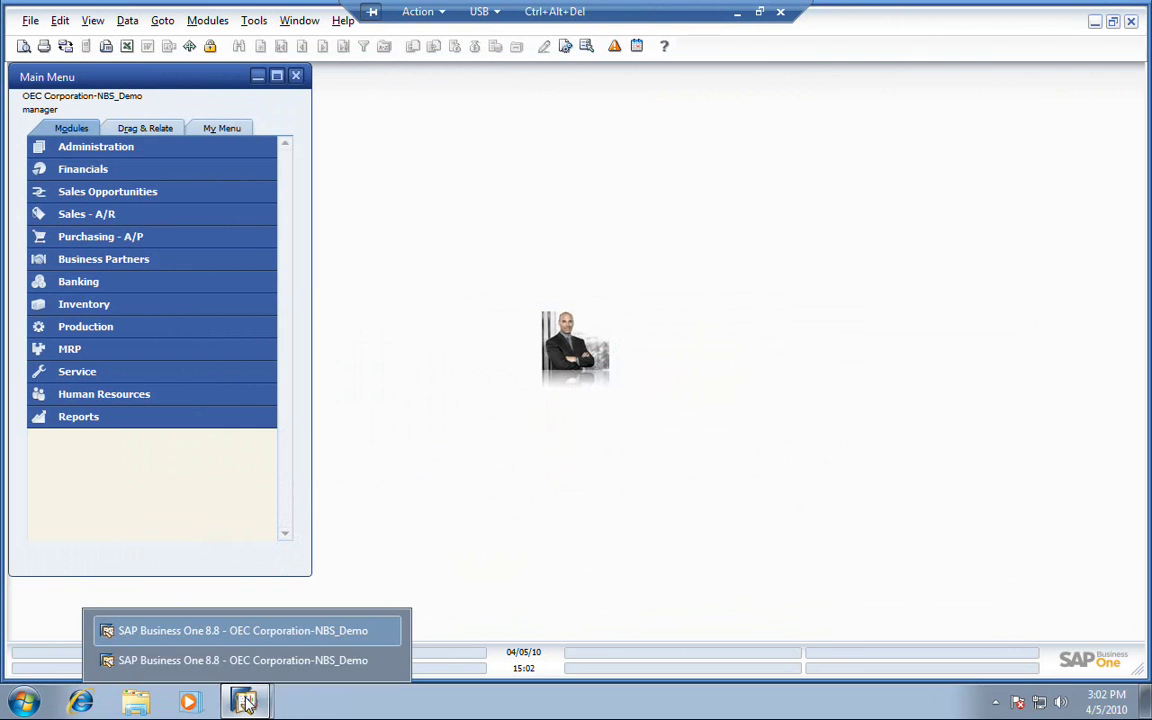
pyautogui.click(245, 658)
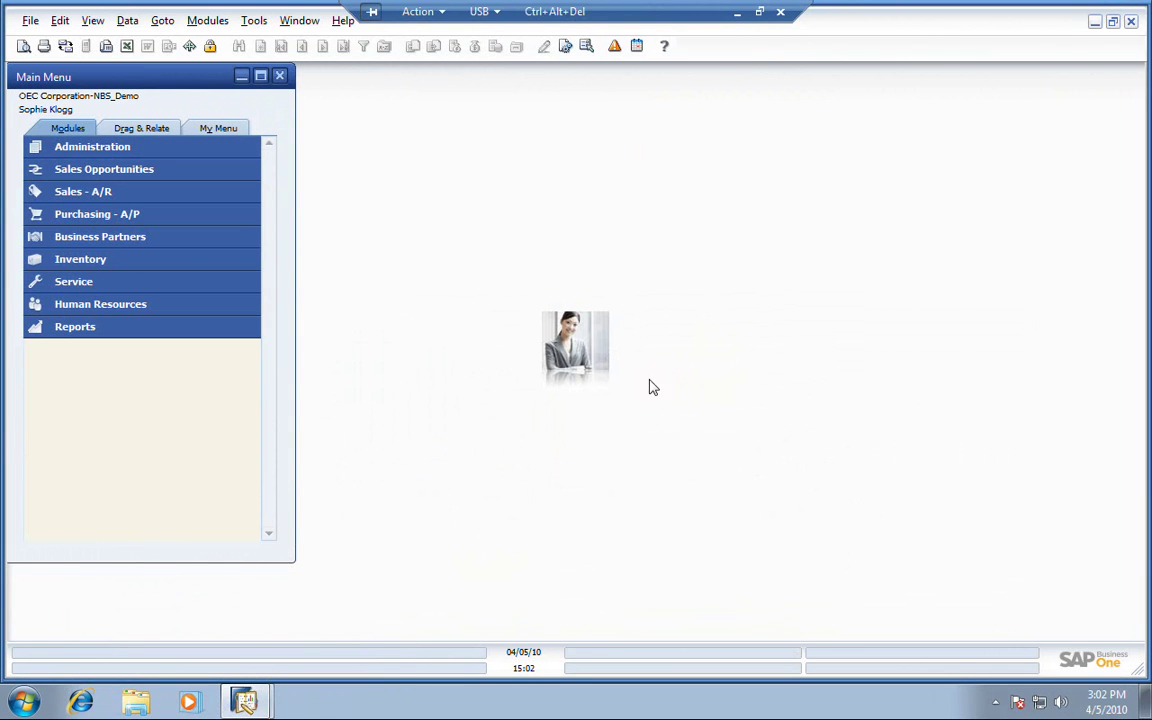
pyautogui.click(637, 46)
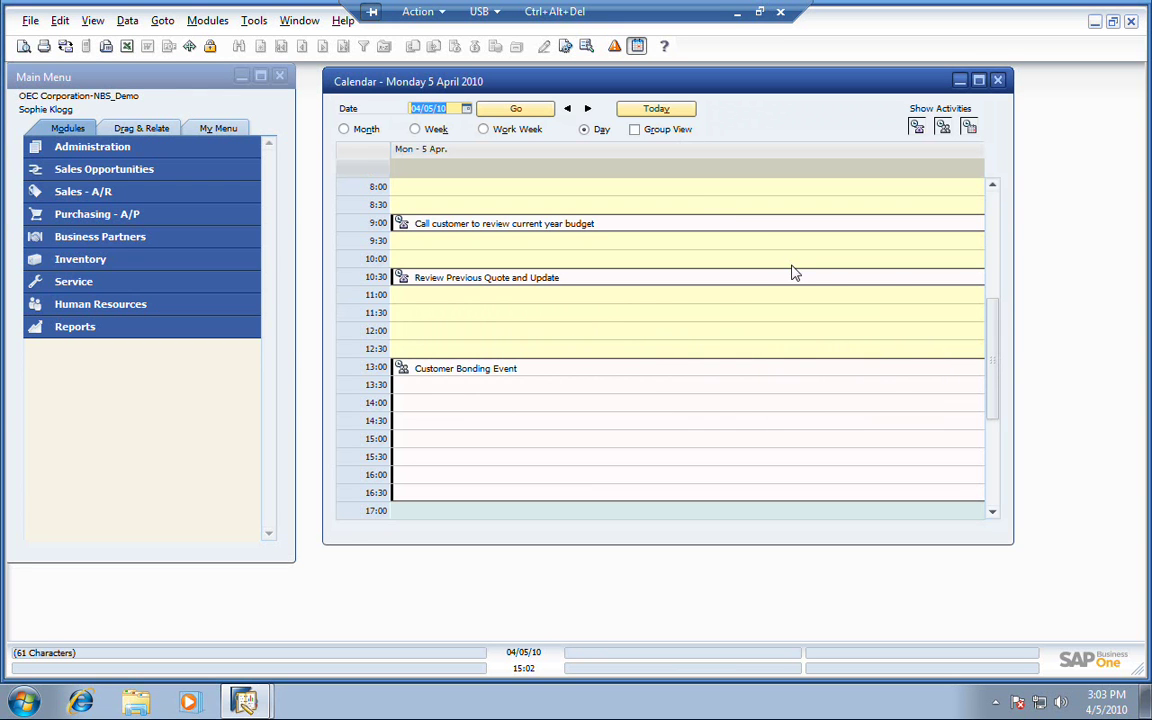
pyautogui.moveTo(760, 236)
pyautogui.moveTo(617, 400)
pyautogui.doubleClick(617, 399)
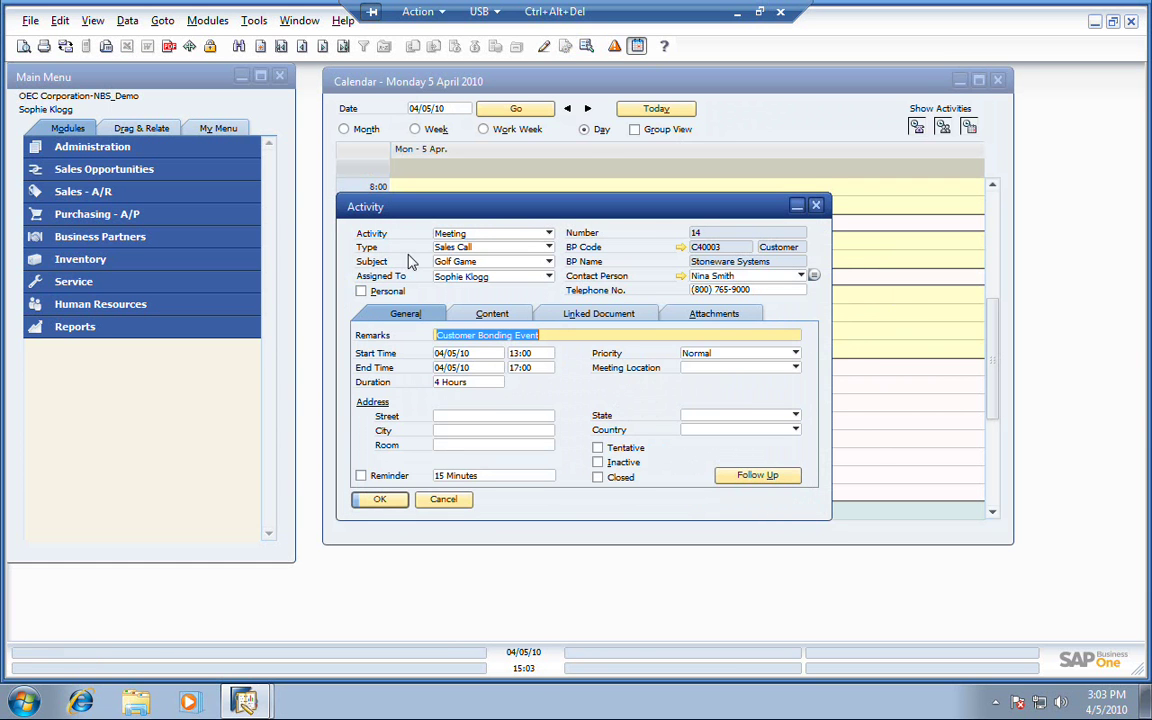
# Step: Discard the bonding event and open the quotation linked to Review Previous Quote and Update
pyautogui.click(444, 500)
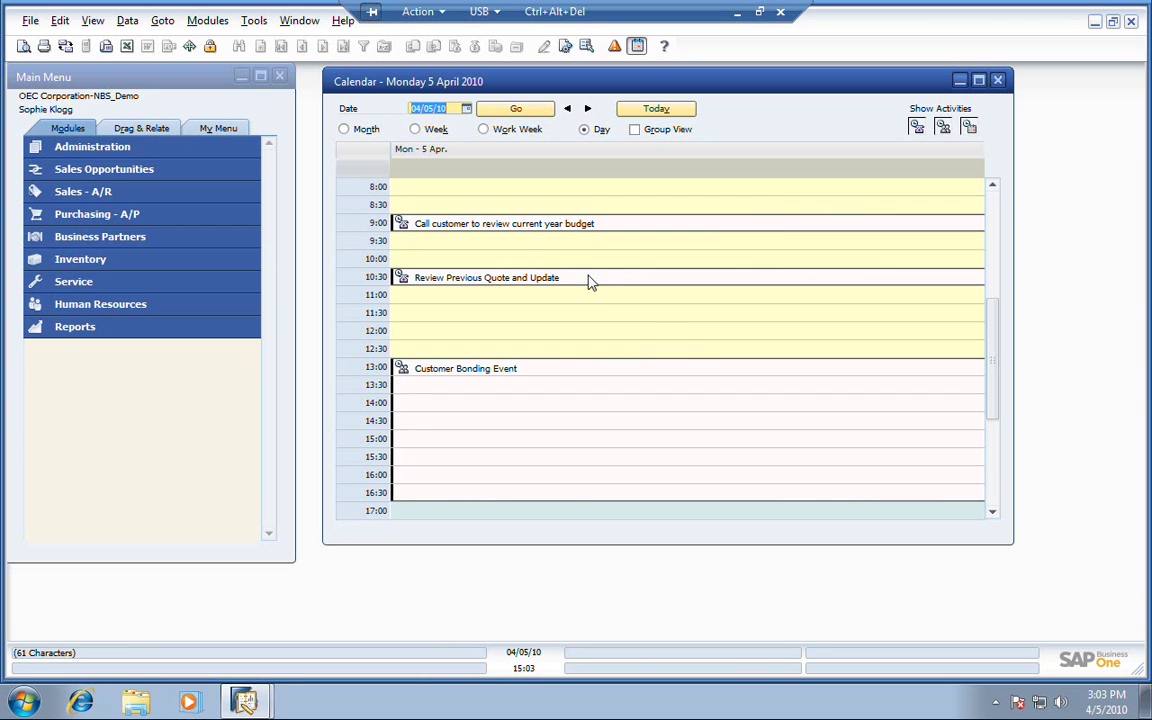
pyautogui.moveTo(589, 281)
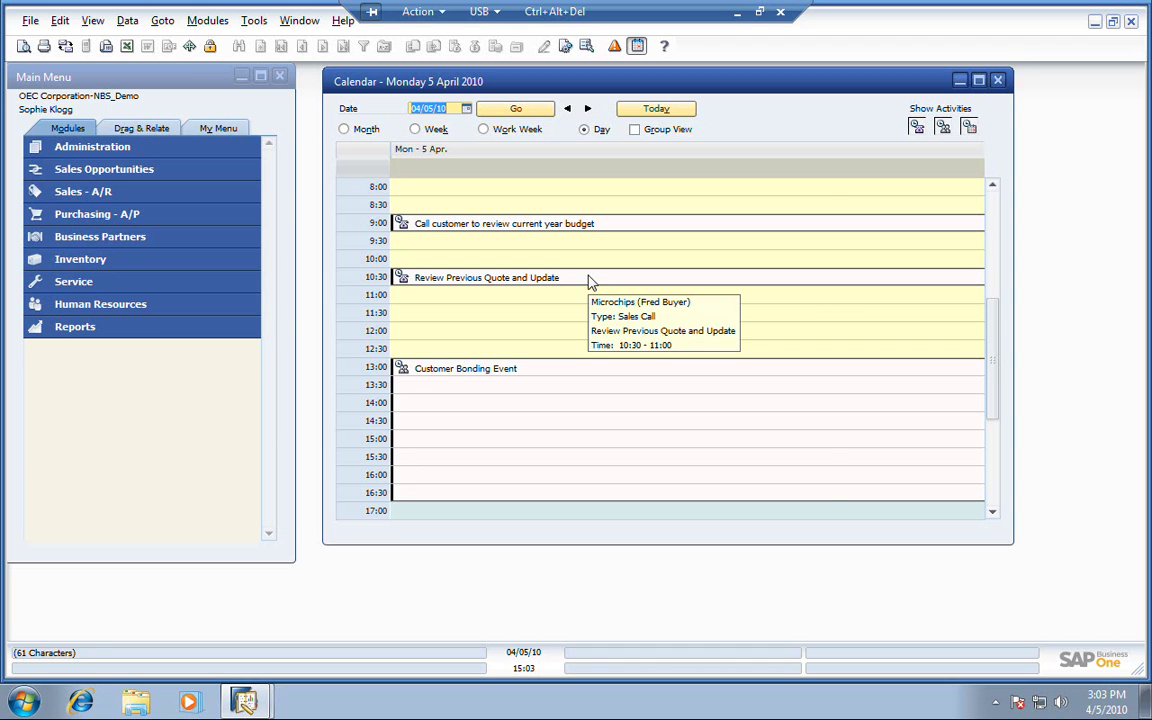
pyautogui.doubleClick(589, 279)
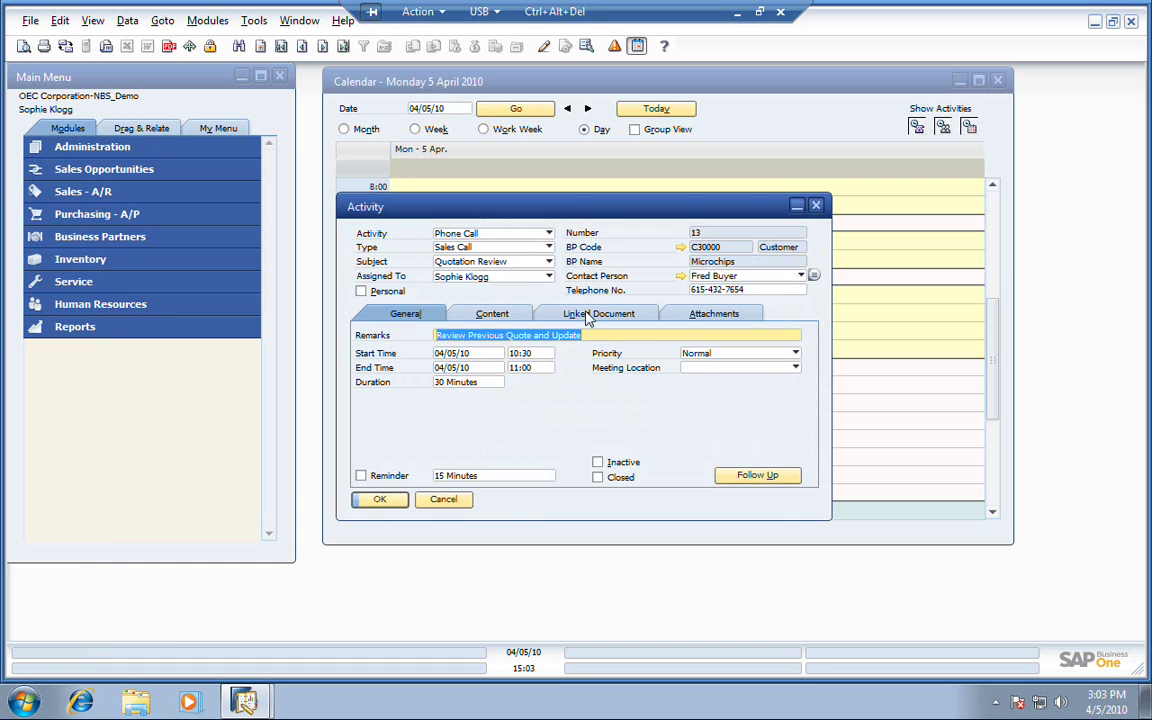
pyautogui.click(599, 314)
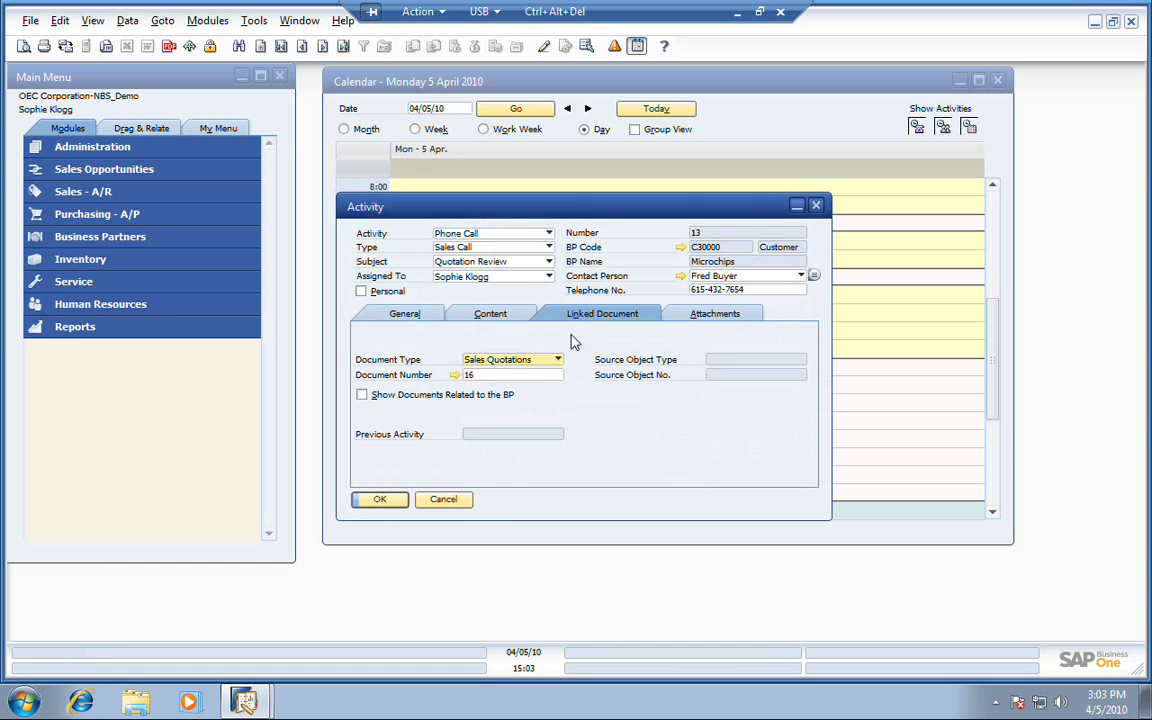
pyautogui.click(455, 375)
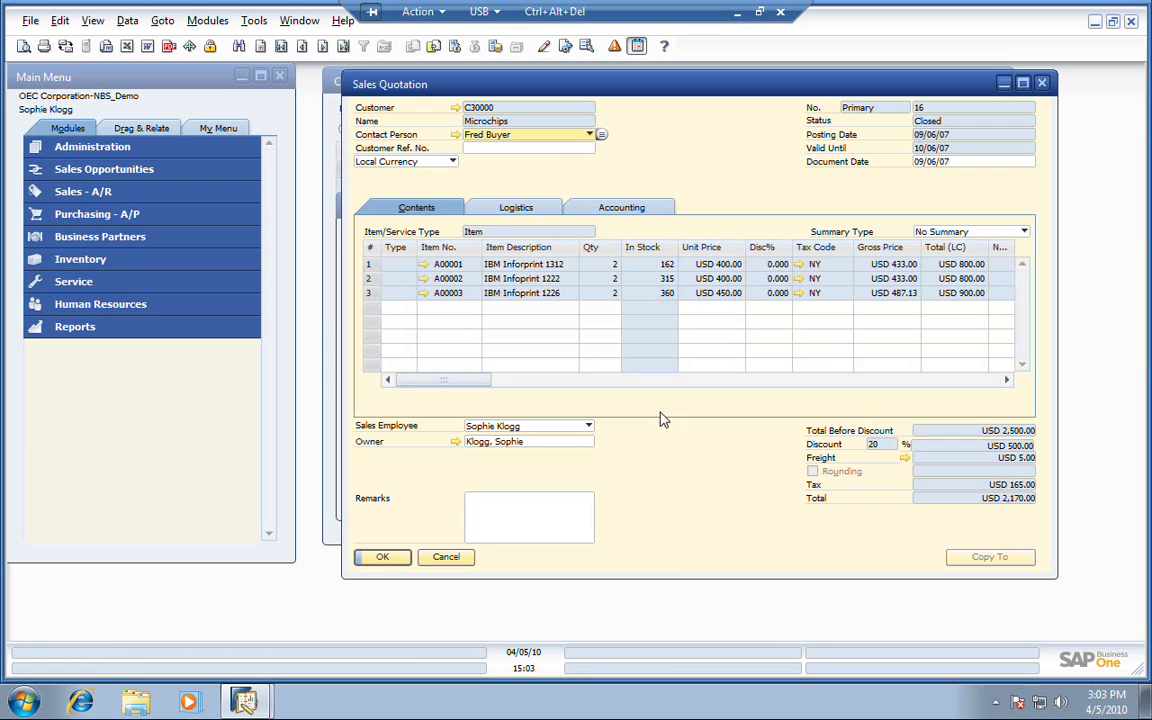
# Step: Duplicate the quotation for customer c3 and update the rows with refreshed customer prices
pyautogui.rightClick(676, 147)
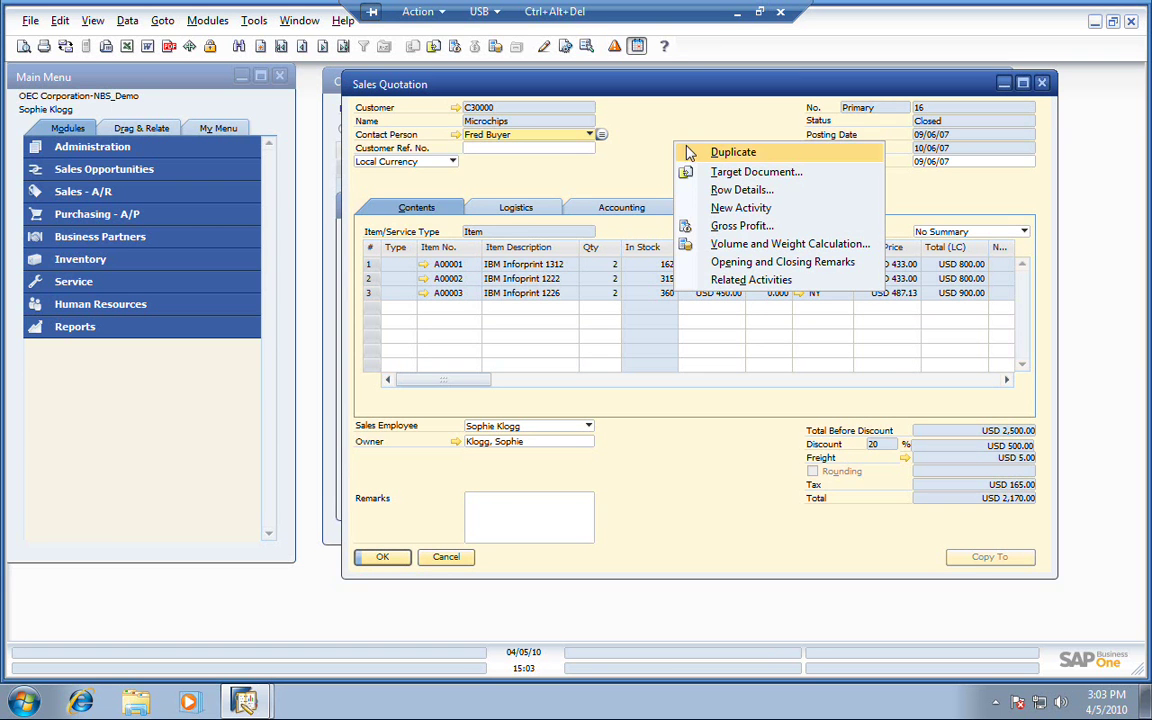
pyautogui.click(733, 152)
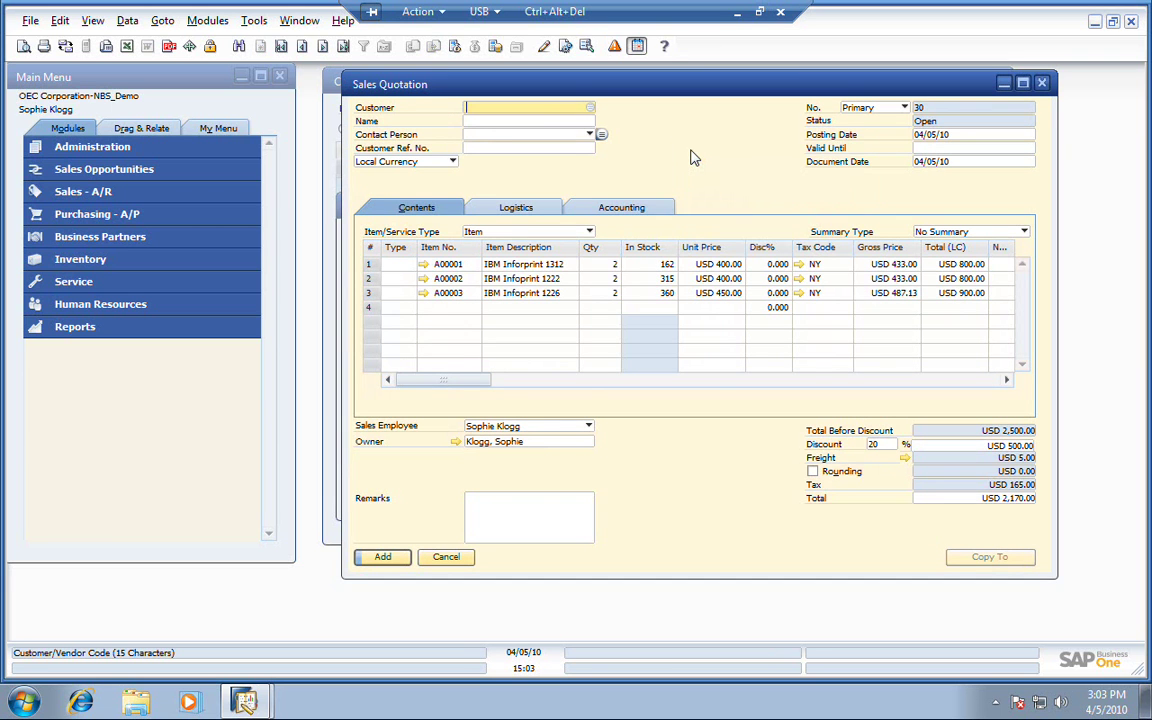
pyautogui.write('c3')
pyautogui.press('Tab')
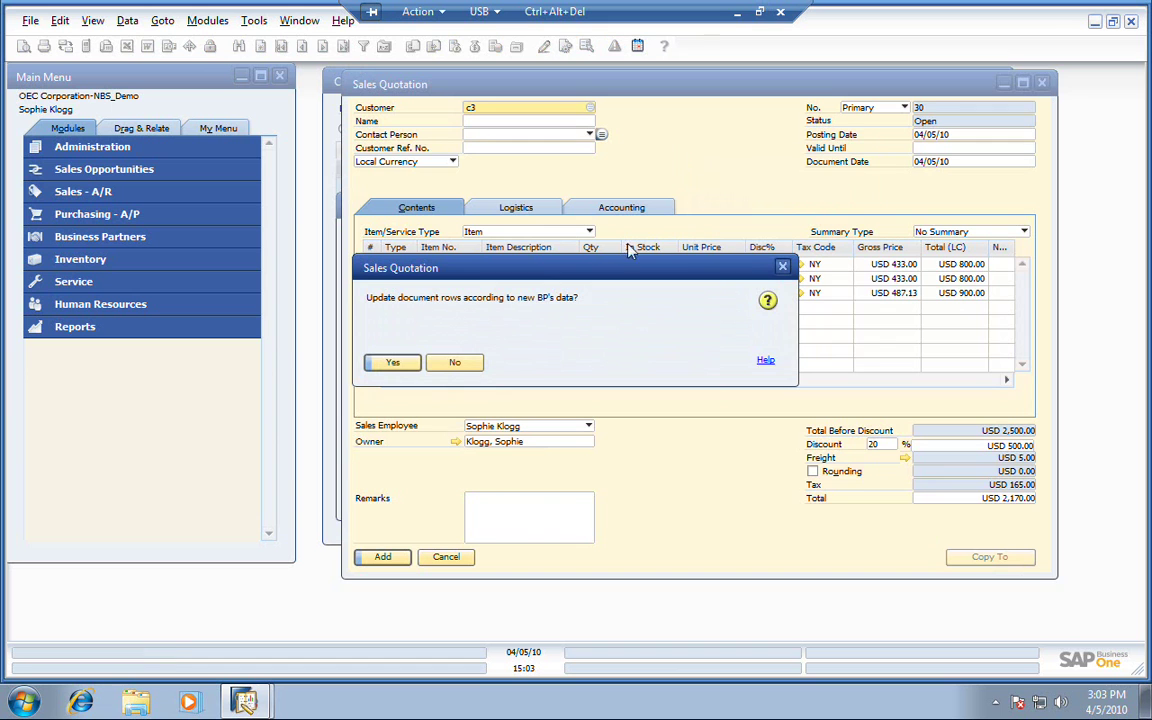
pyautogui.click(398, 362)
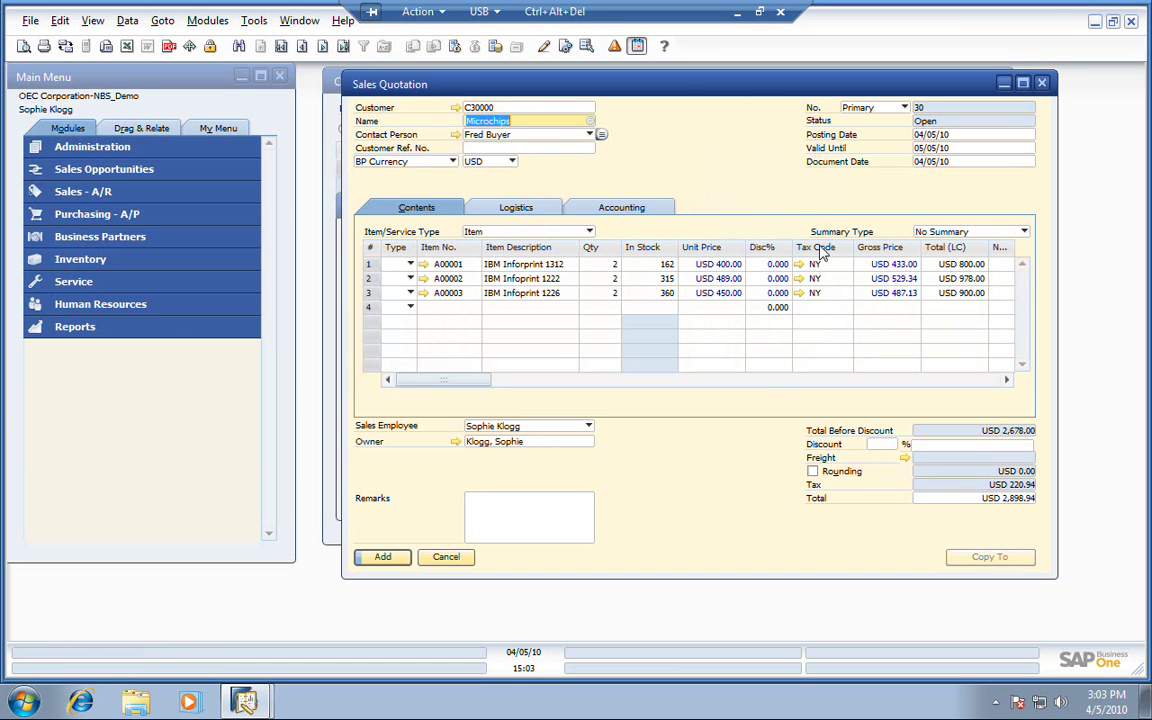
# Step: Make row 4 a subtotal line, apply a 30% discount, and add the quotation
pyautogui.click(410, 307)
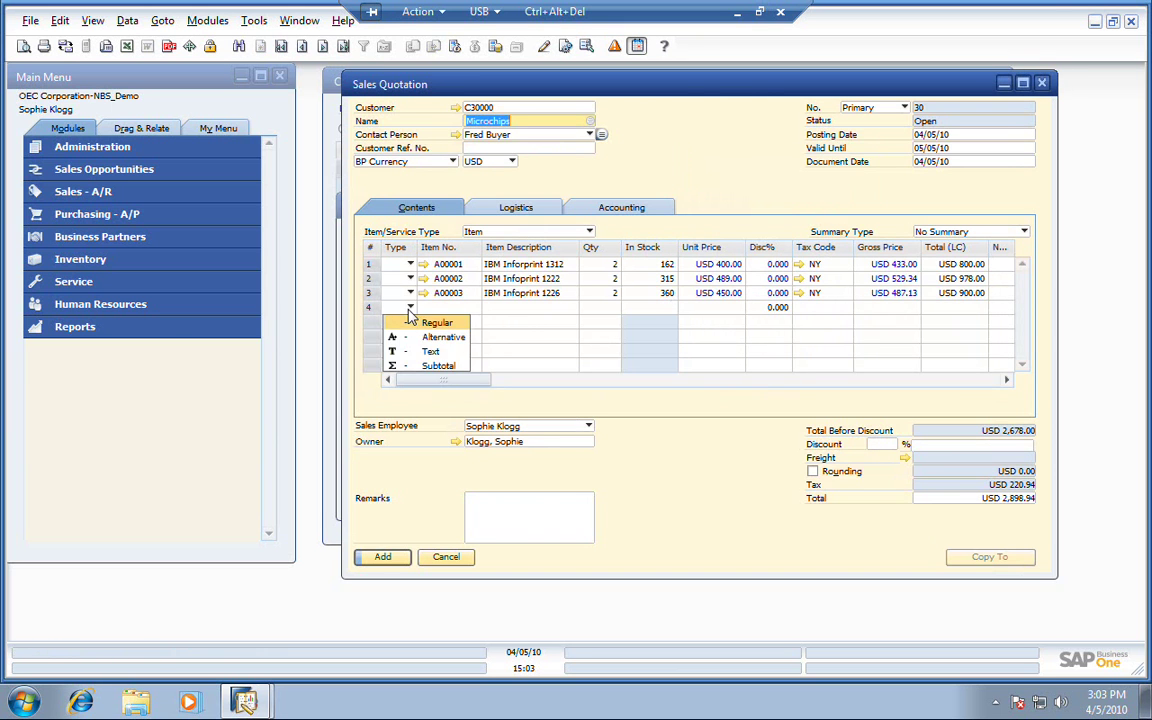
pyautogui.click(480, 393)
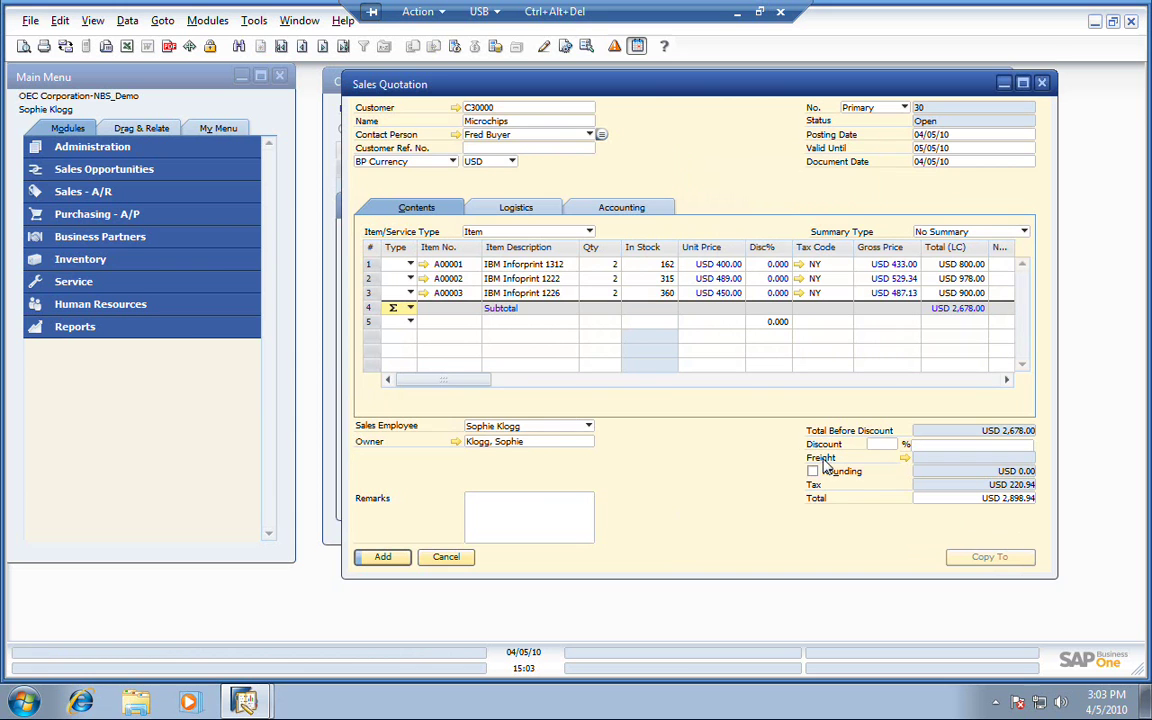
pyautogui.click(877, 445)
pyautogui.write('30')
pyautogui.press('Tab')
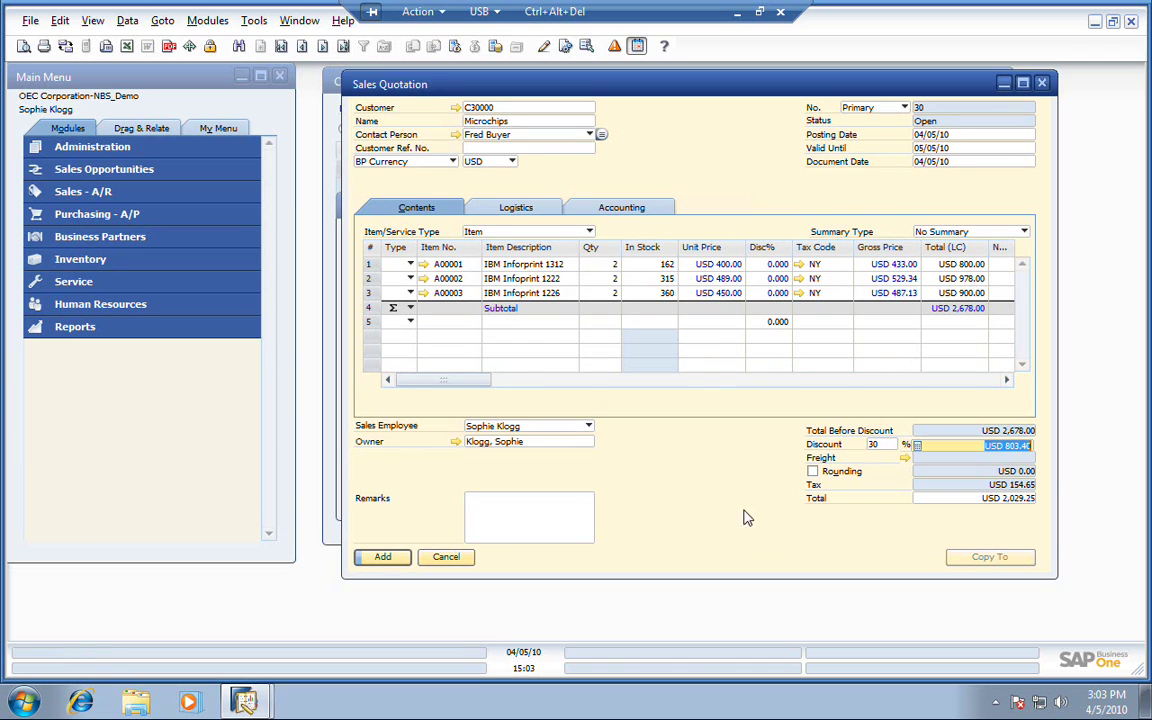
pyautogui.click(385, 560)
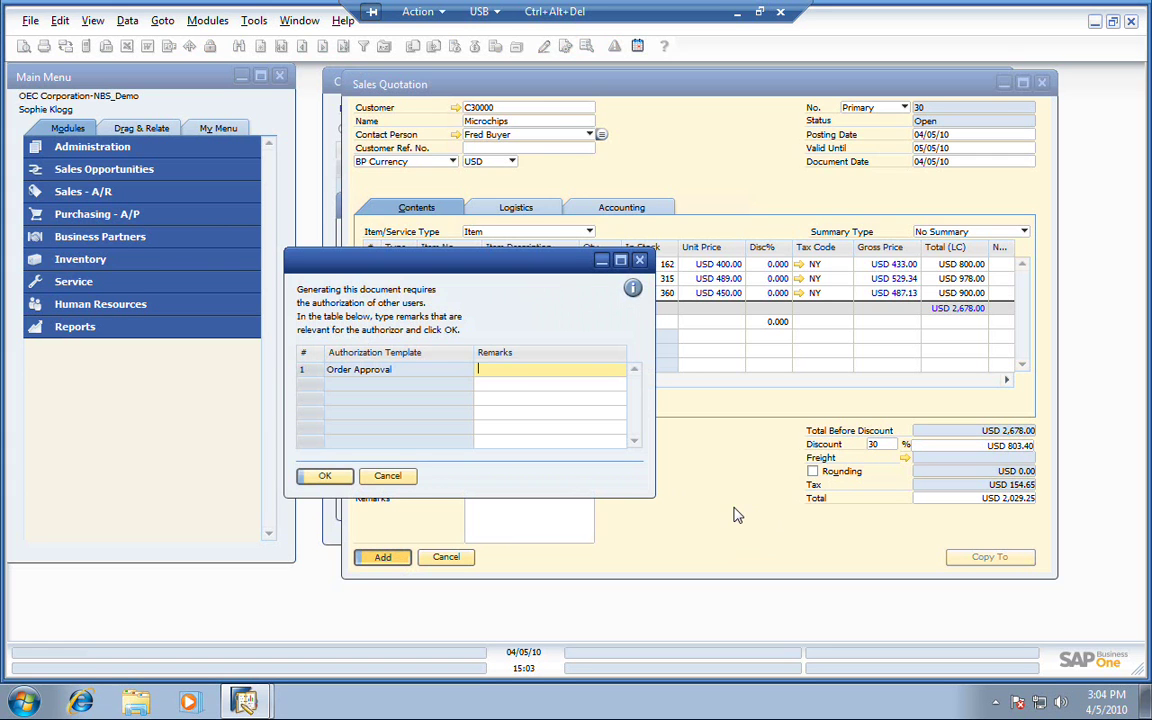
# Step: Send the draft for approval with the remark 'Please' and switch SAP sessions
pyautogui.write('Please approve')
pyautogui.click(325, 477)
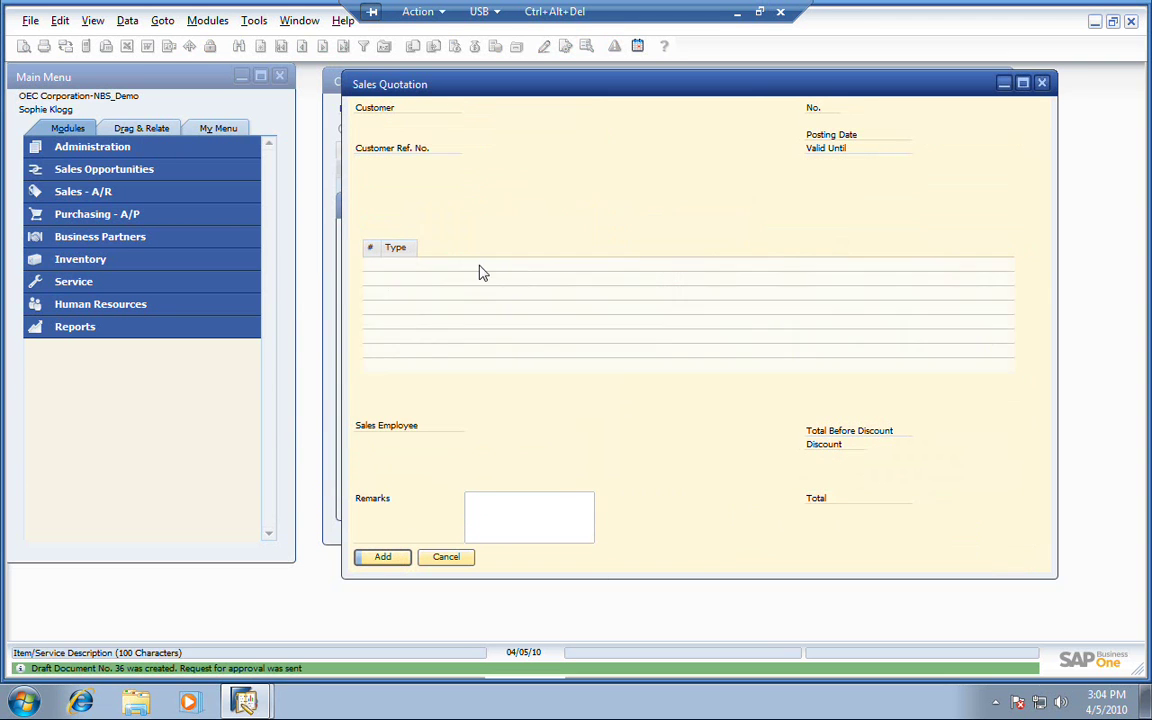
pyautogui.moveTo(250, 703)
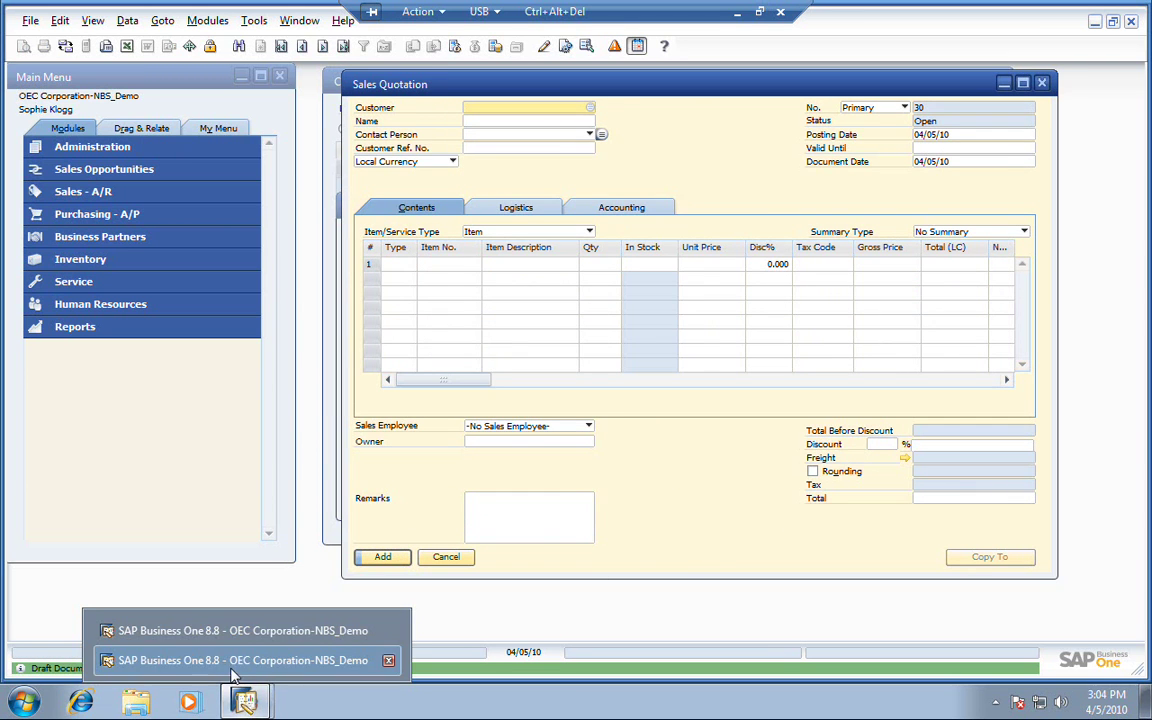
pyautogui.click(230, 660)
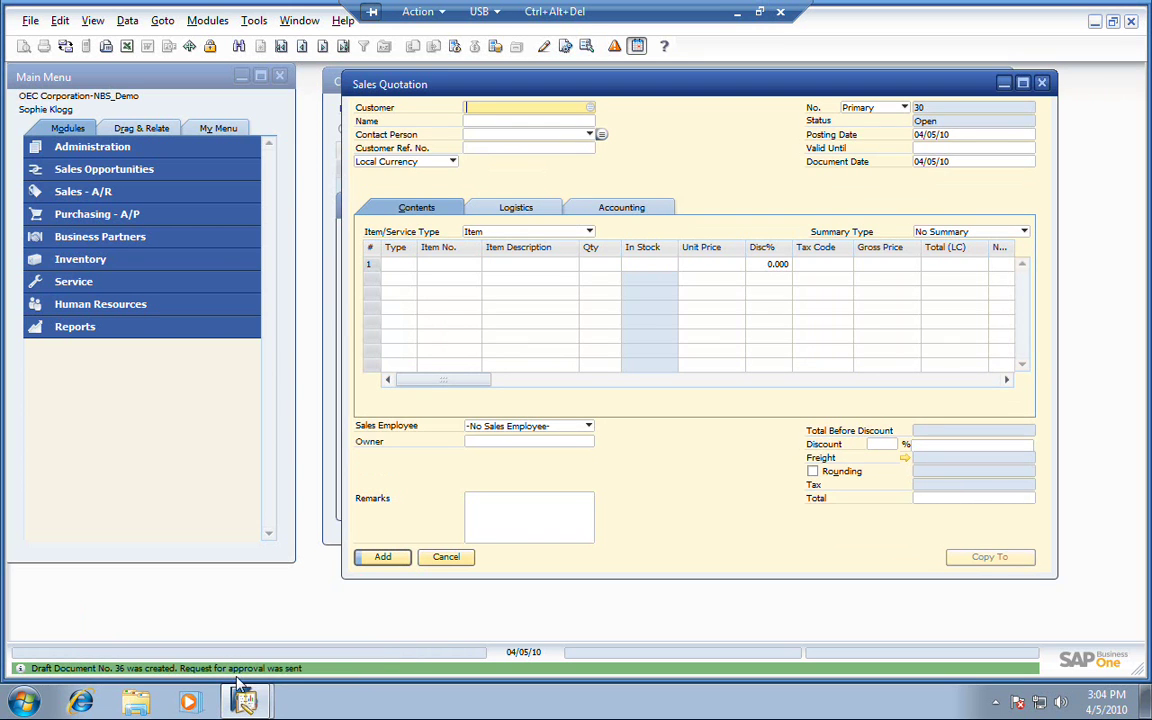
# Step: As manager, open the draft from the Request for Document Approval message and view its gross profit
pyautogui.moveTo(245, 700)
pyautogui.click(248, 625)
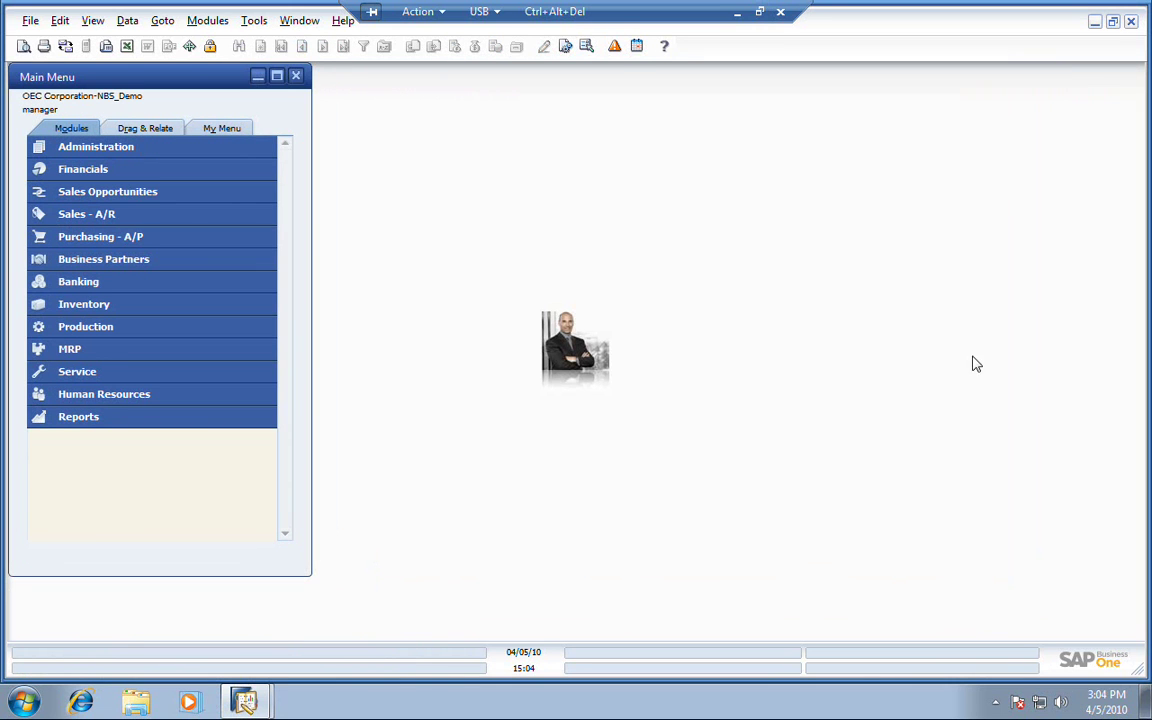
pyautogui.click(614, 46)
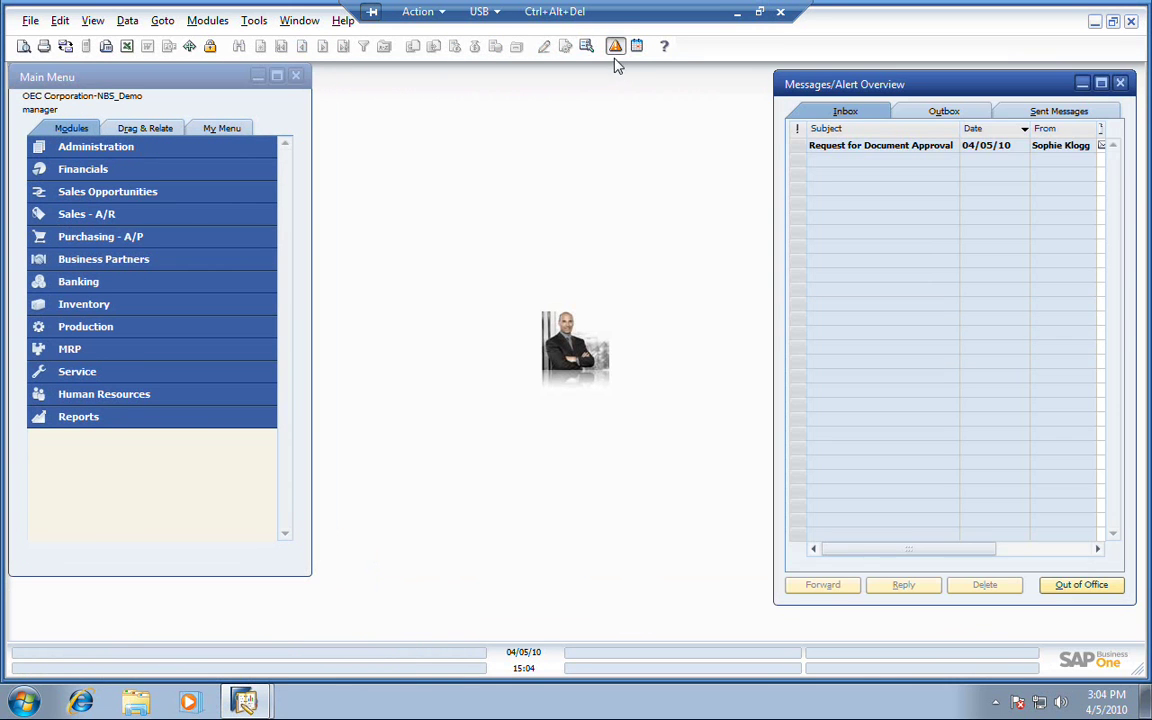
pyautogui.click(830, 145)
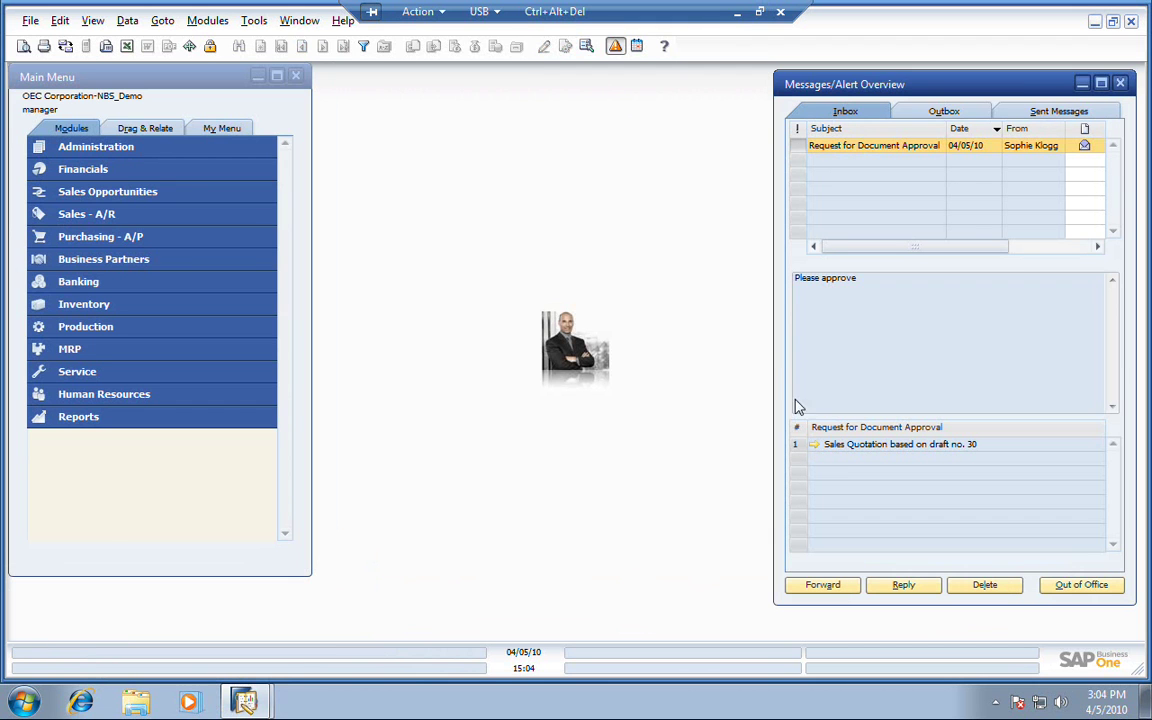
pyautogui.click(816, 444)
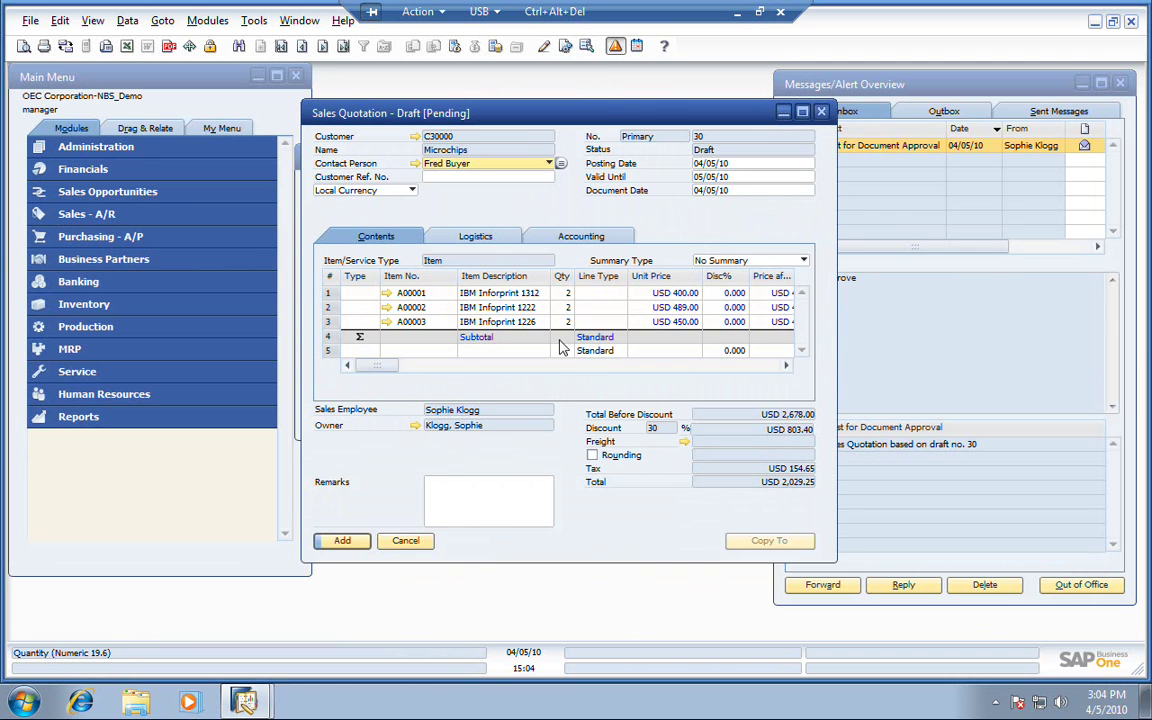
pyautogui.click(412, 45)
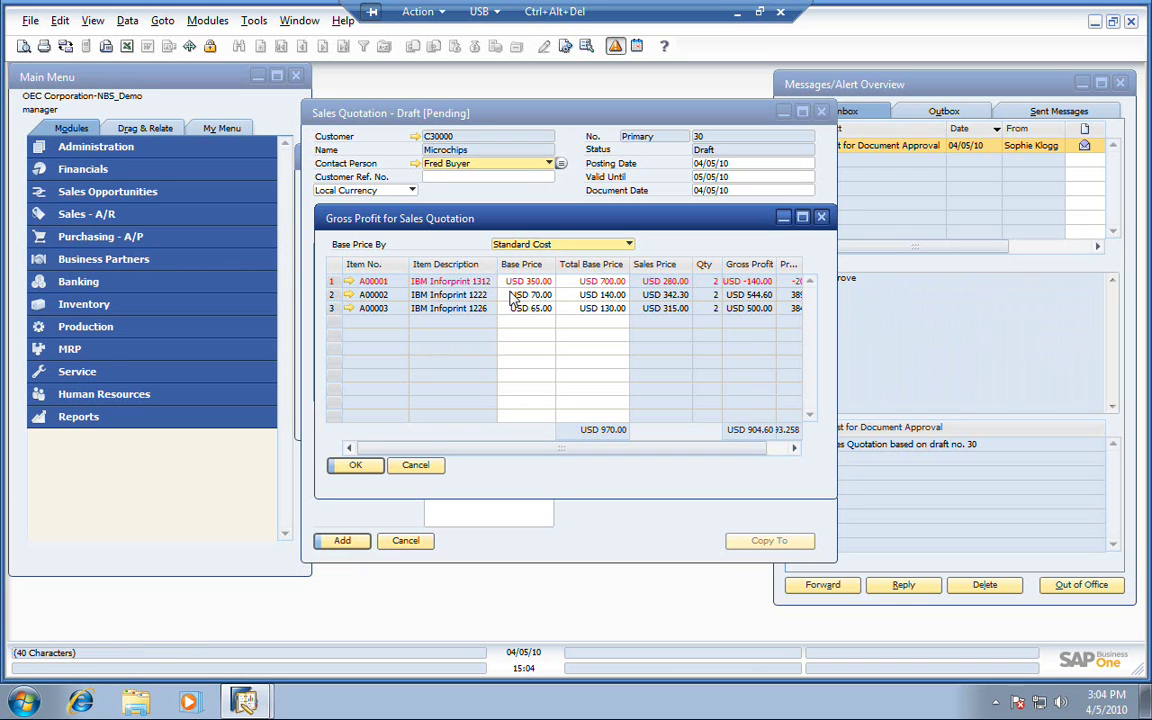
# Step: Review item A00001's purchase and sales analyses and warehouse stock, then close its record
pyautogui.click(349, 282)
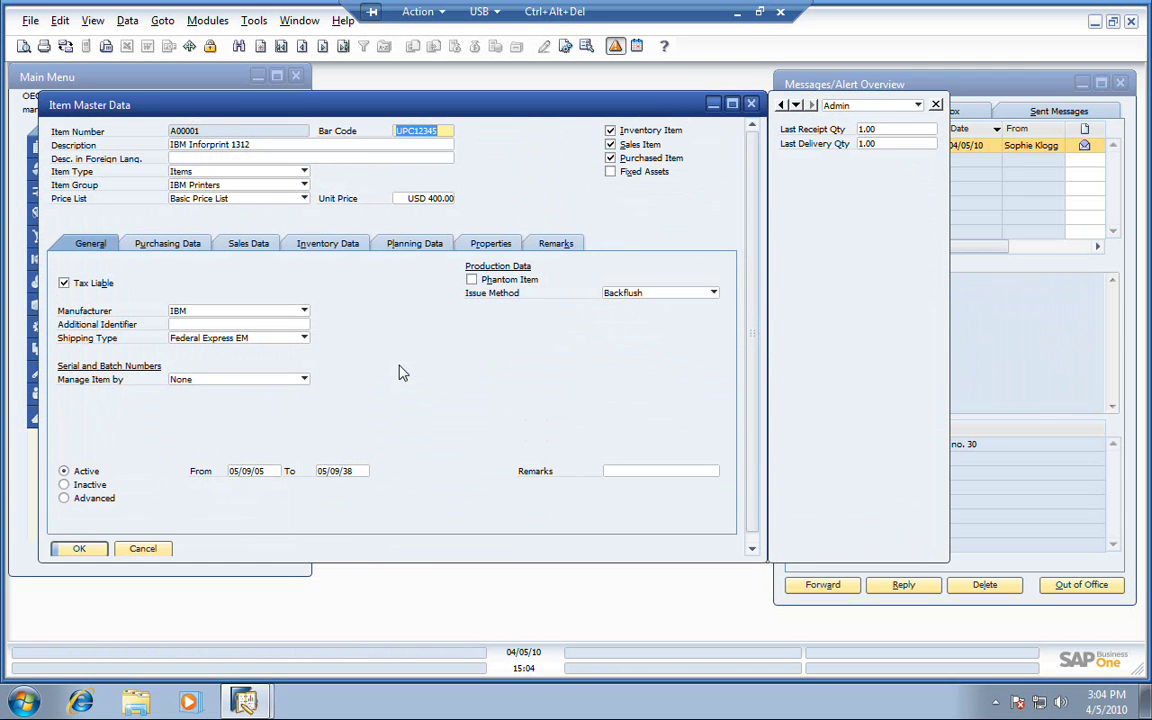
pyautogui.click(183, 245)
pyautogui.click(62, 454)
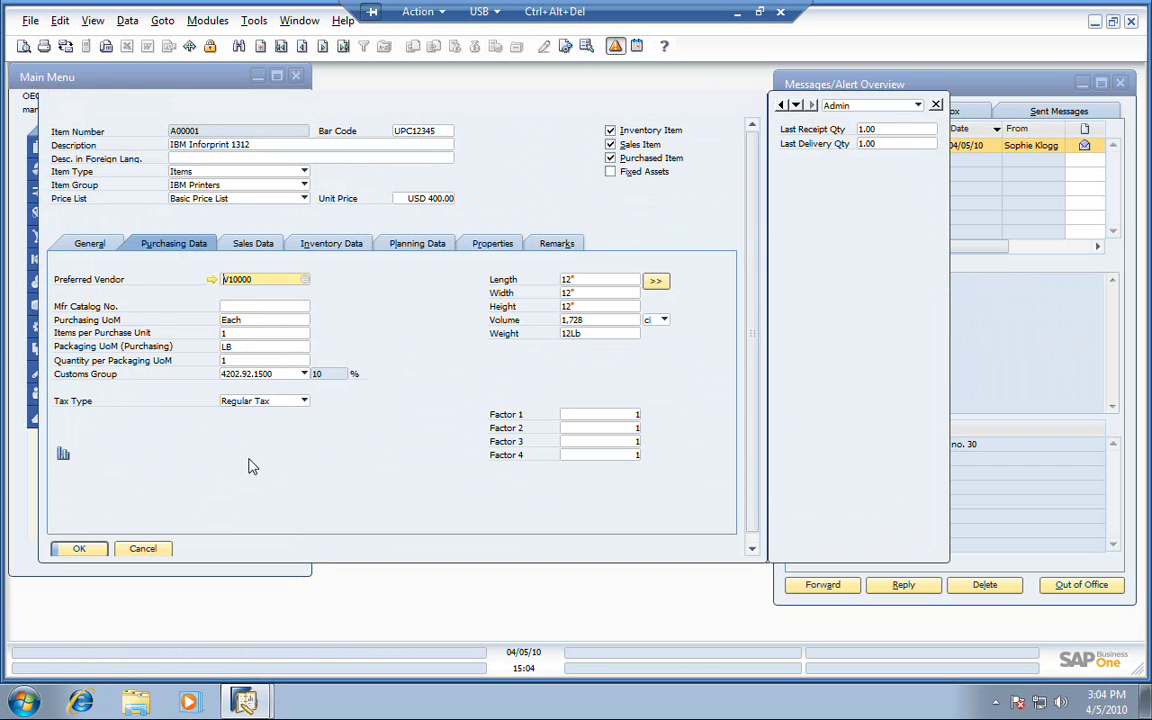
pyautogui.click(374, 478)
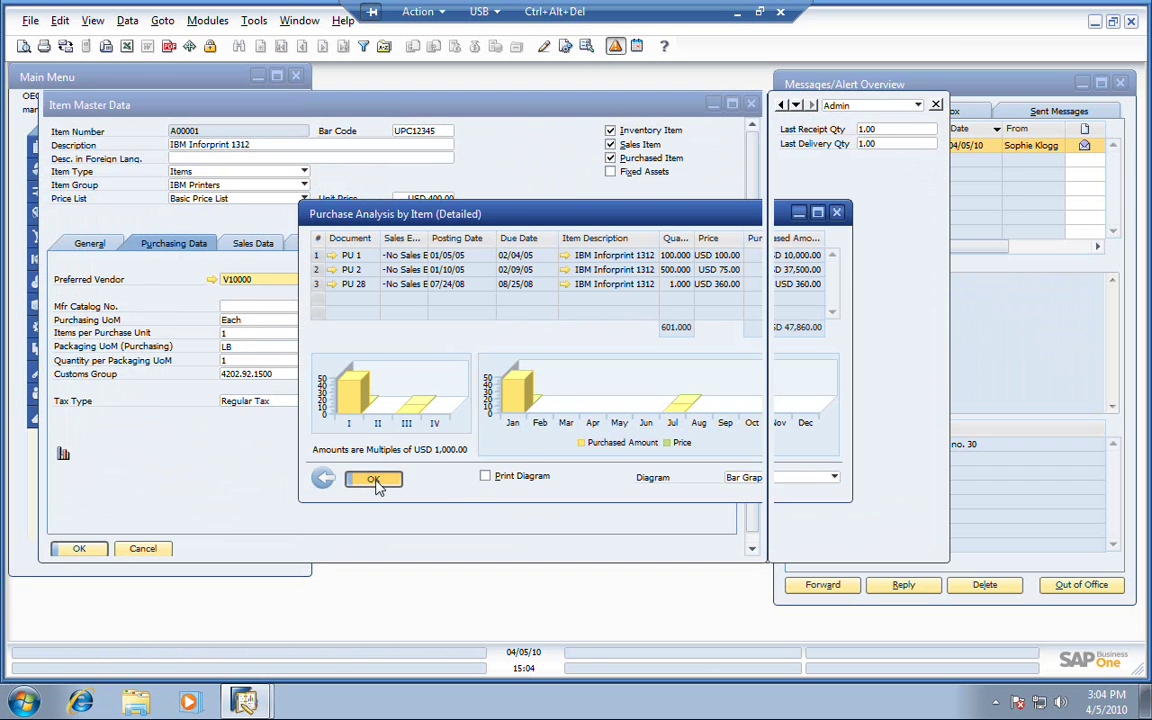
pyautogui.click(266, 241)
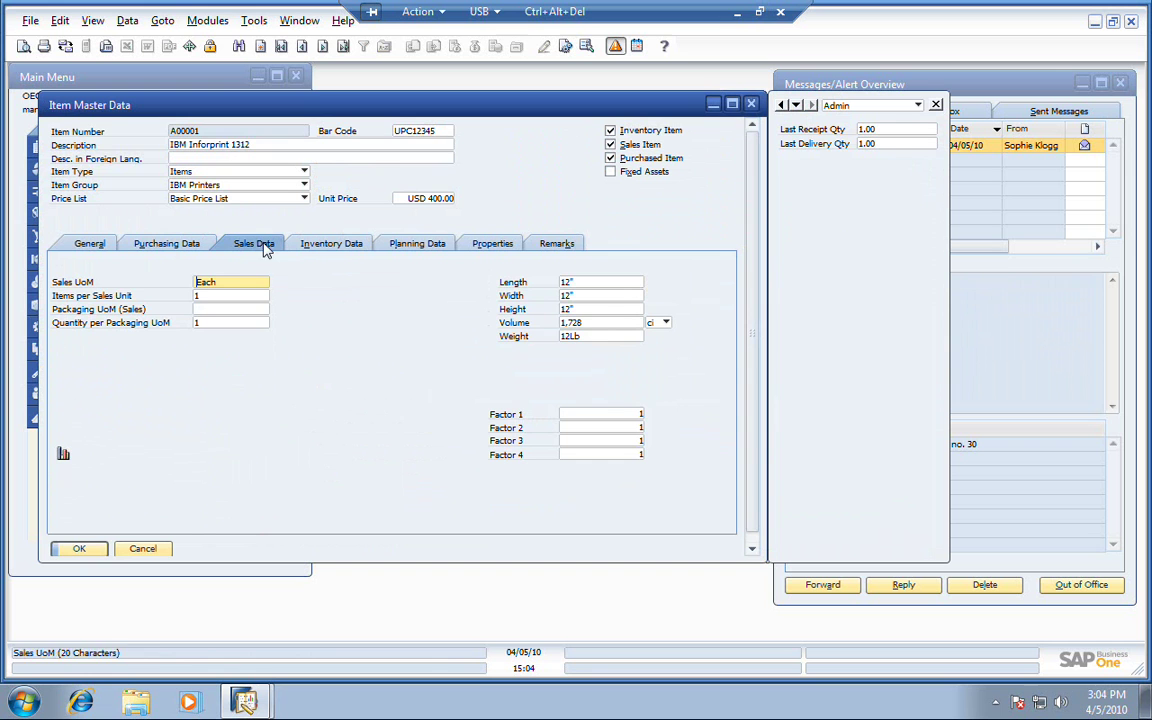
pyautogui.click(62, 455)
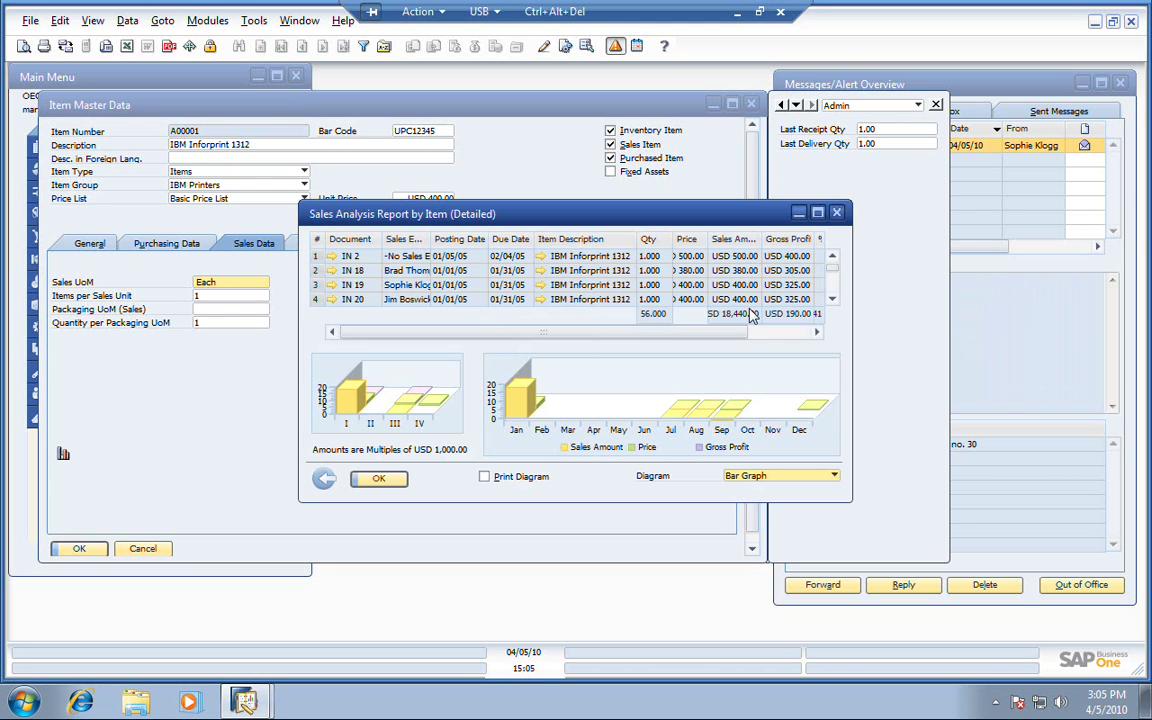
pyautogui.click(378, 479)
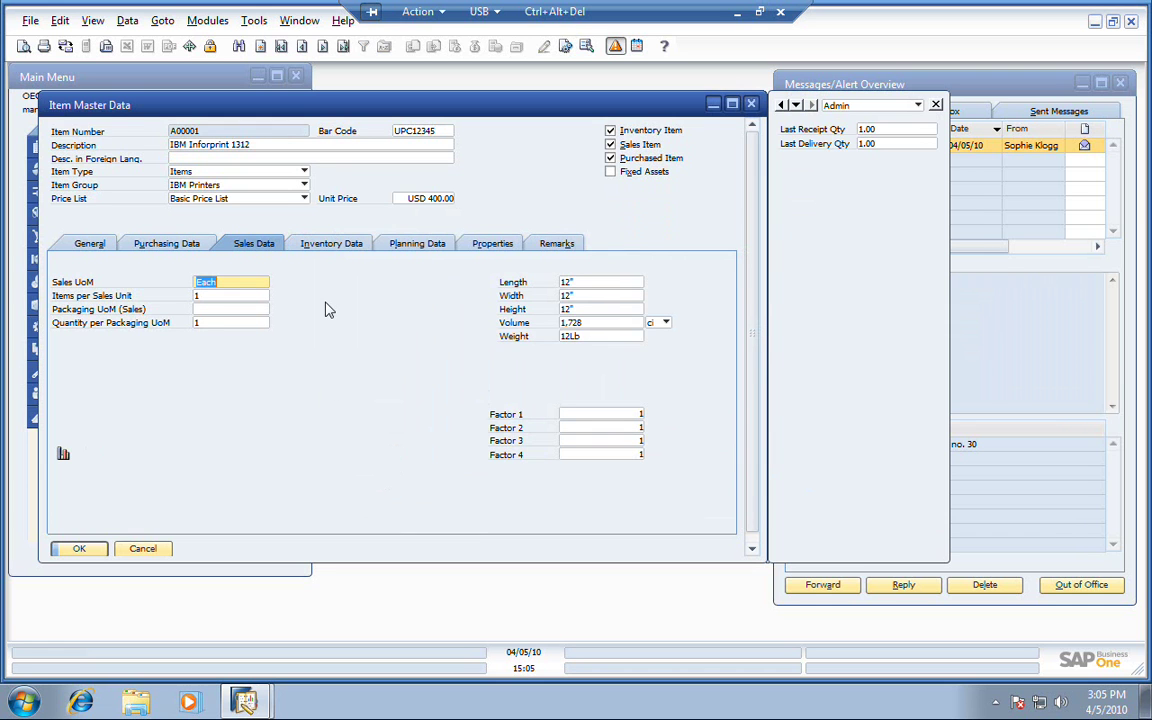
pyautogui.click(305, 244)
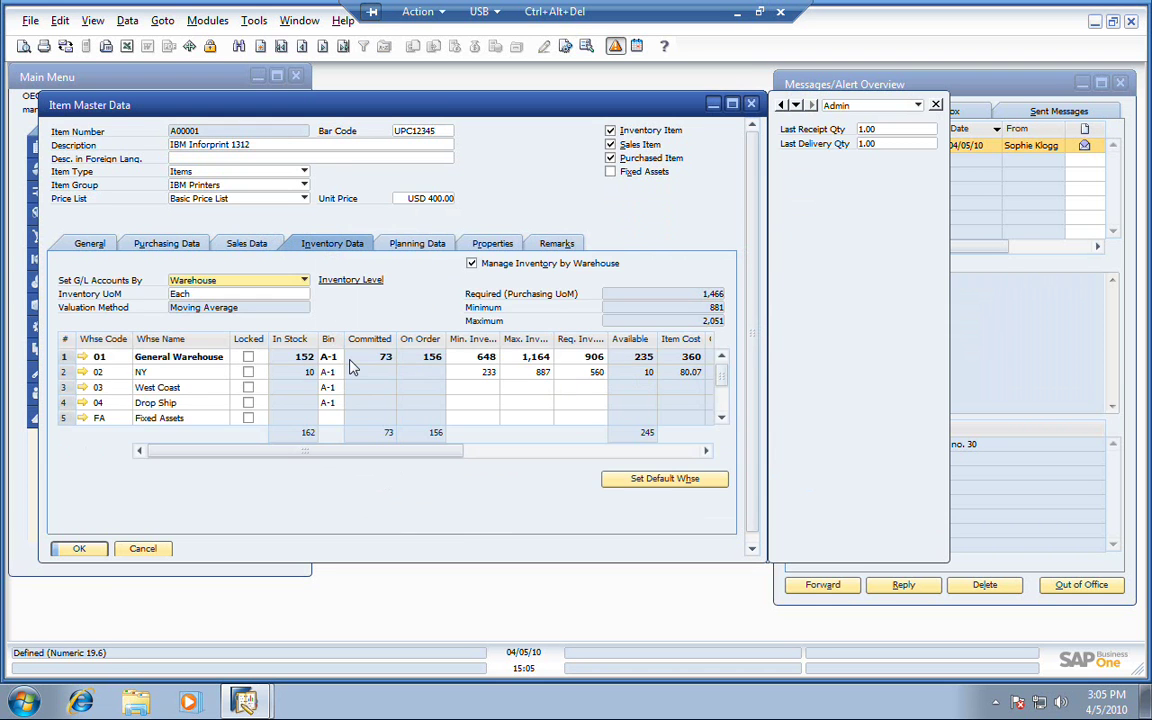
pyautogui.click(146, 552)
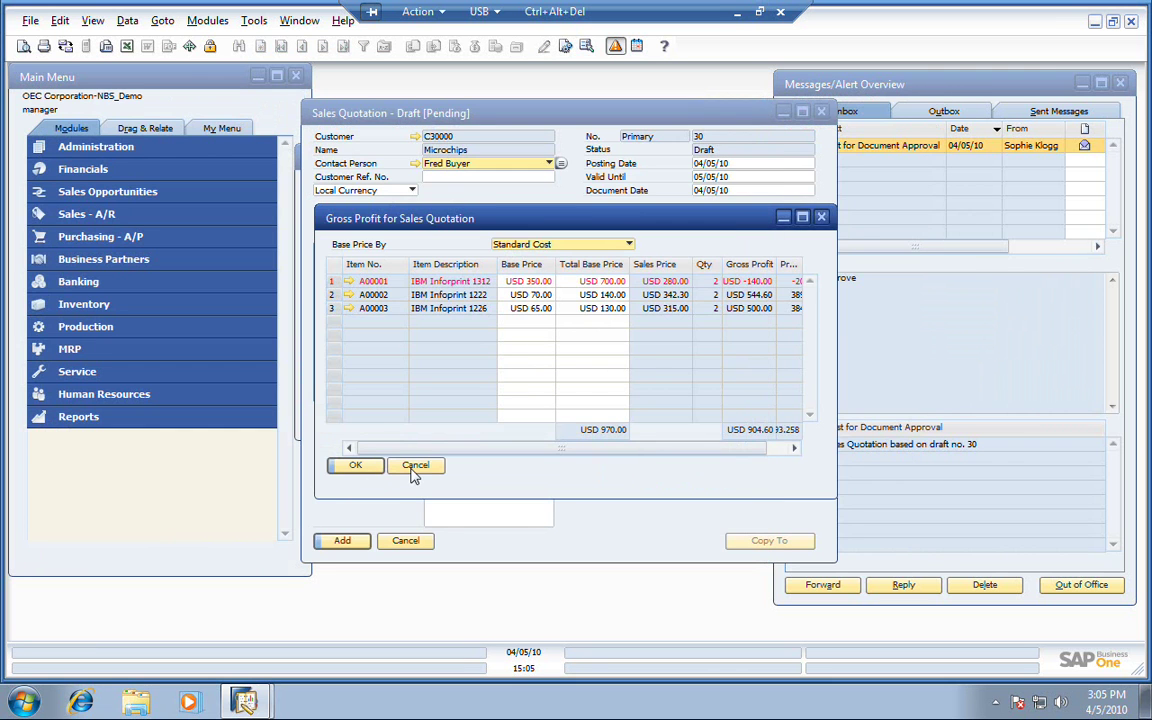
# Step: Check the Microchips customer's payment system, payment terms and credit limit, then close the record
pyautogui.click(415, 467)
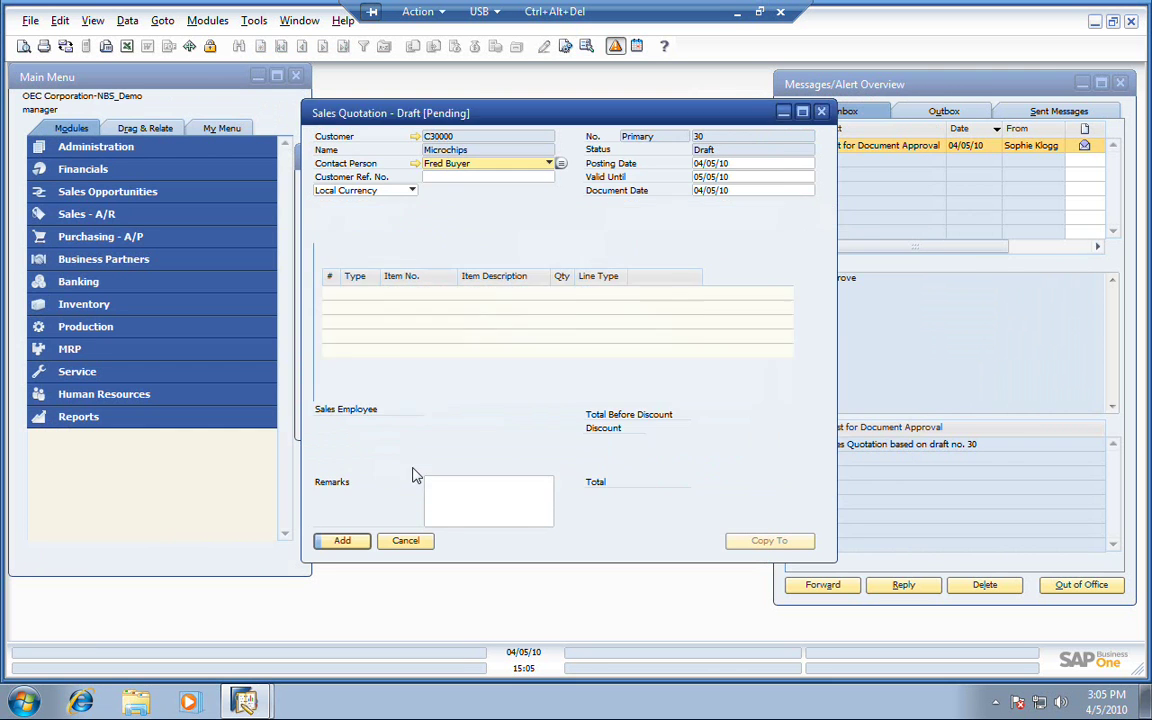
pyautogui.click(415, 136)
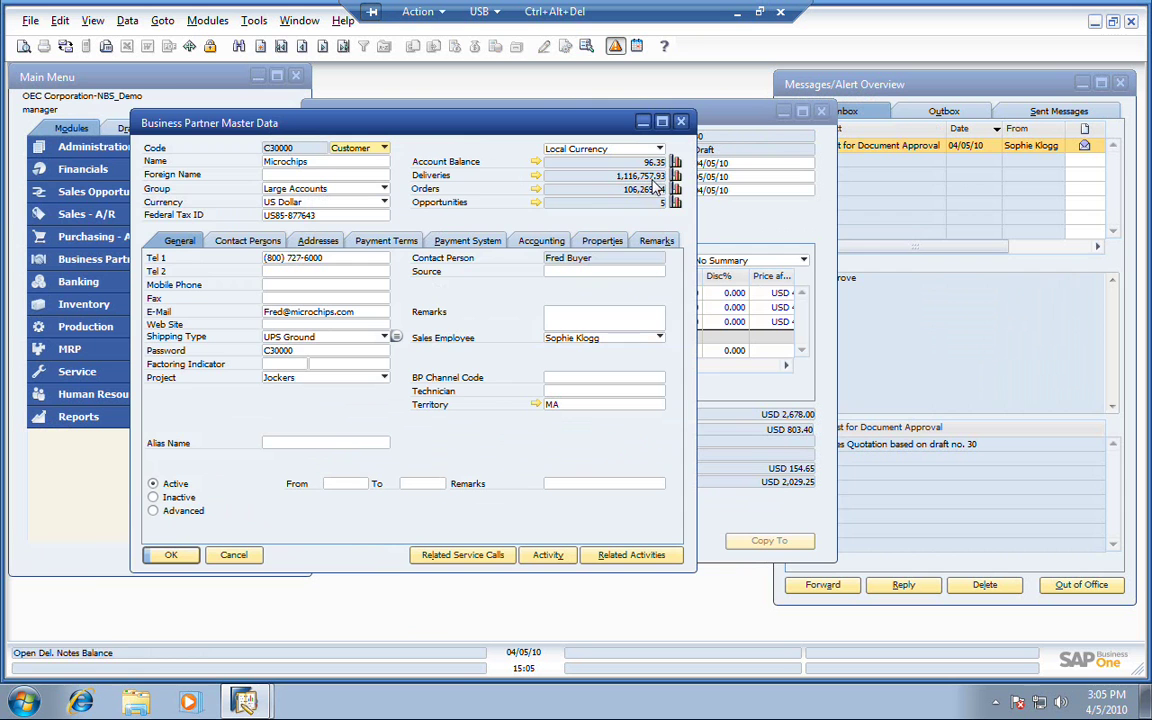
pyautogui.click(480, 243)
pyautogui.click(382, 241)
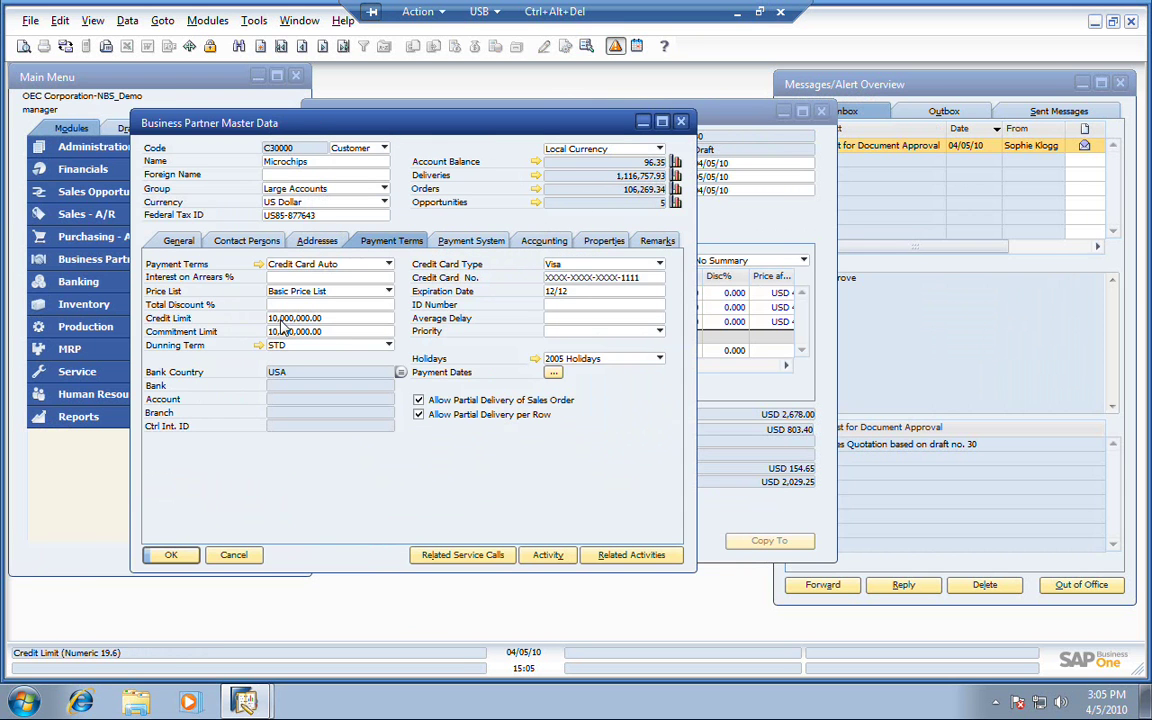
pyautogui.click(234, 555)
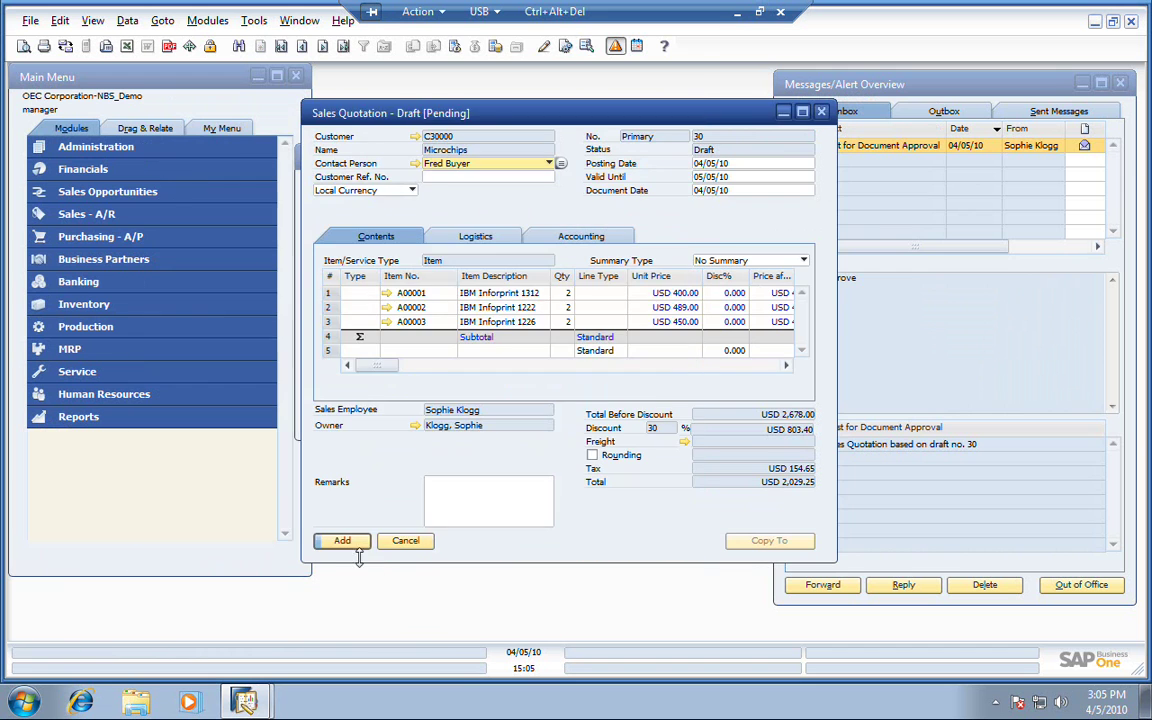
# Step: Set the approval request decision to Approved and save it
pyautogui.click(405, 541)
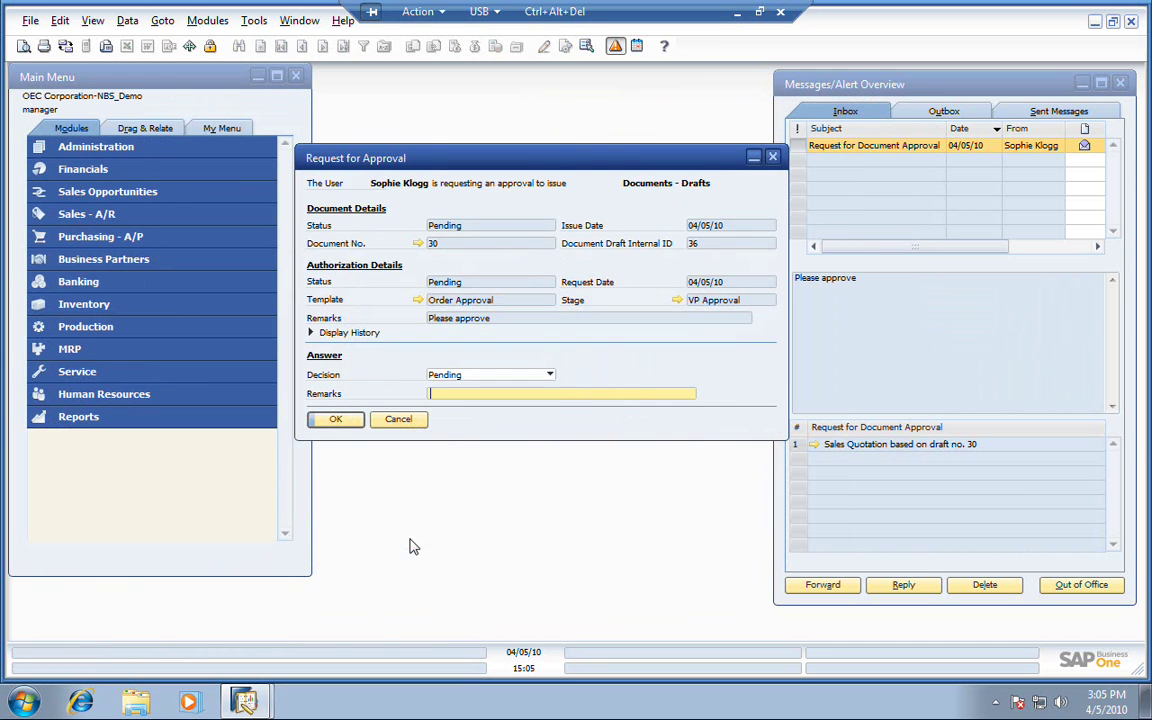
pyautogui.click(485, 376)
pyautogui.click(450, 401)
pyautogui.click(335, 420)
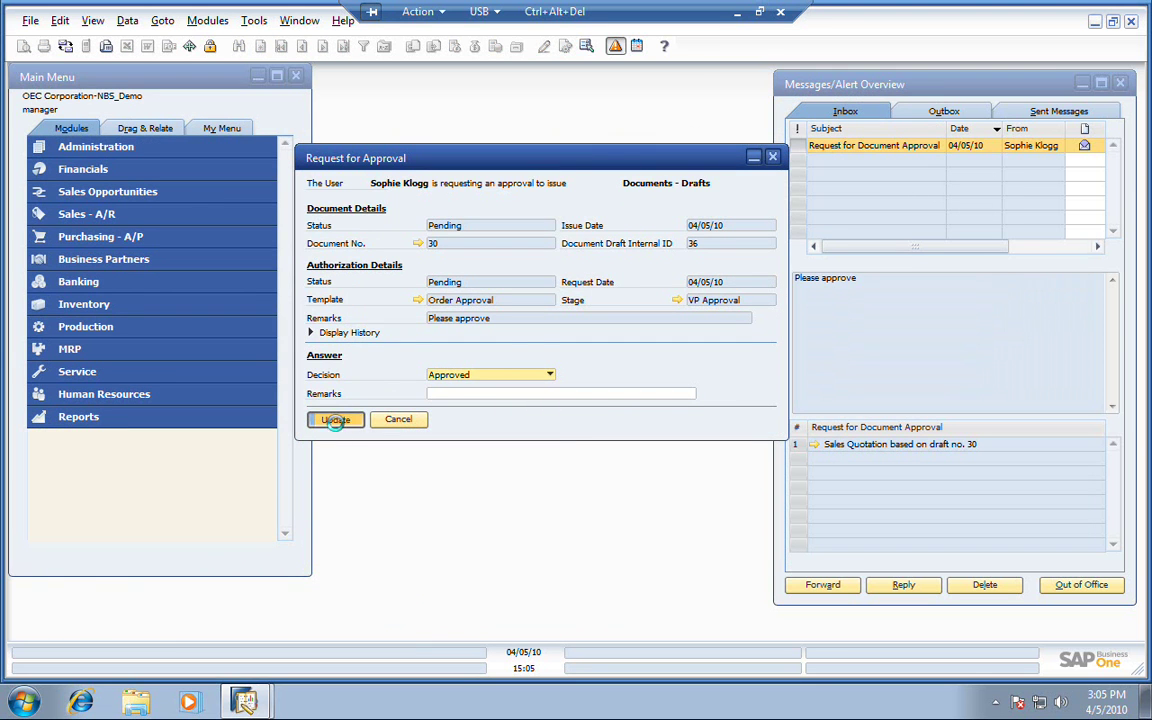
pyautogui.click(340, 422)
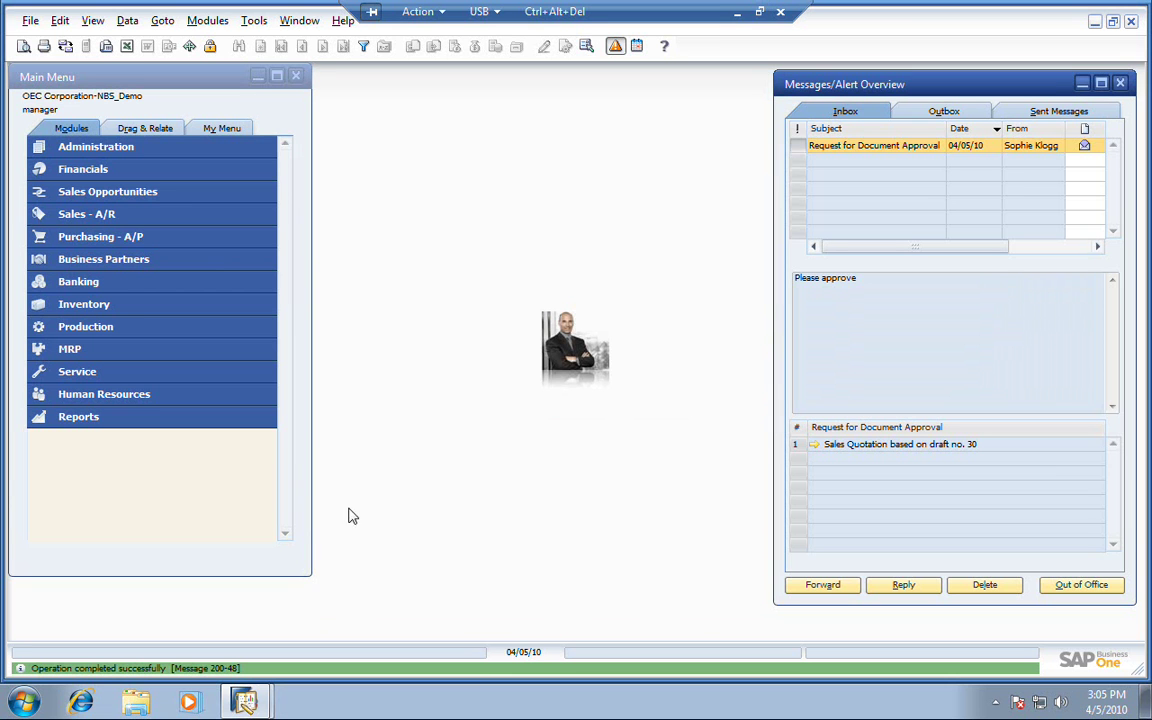
# Step: In the sales employee's session, open approved draft 30 from the Document generation approved message
pyautogui.moveTo(244, 700)
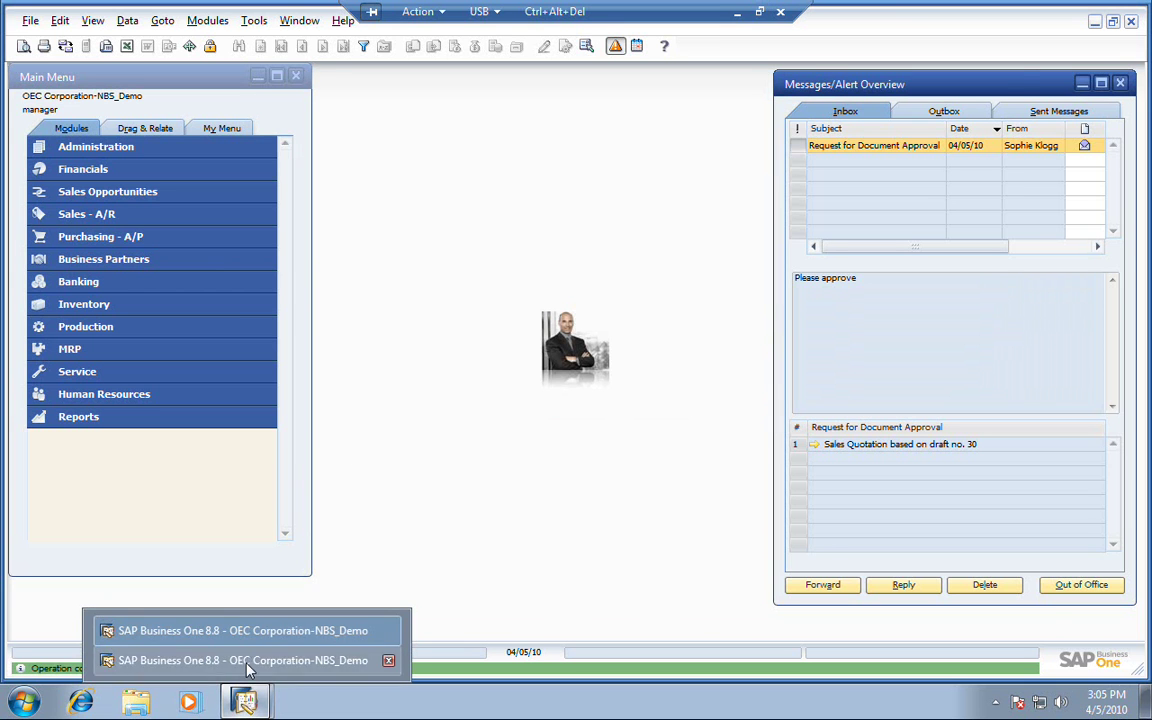
pyautogui.click(248, 662)
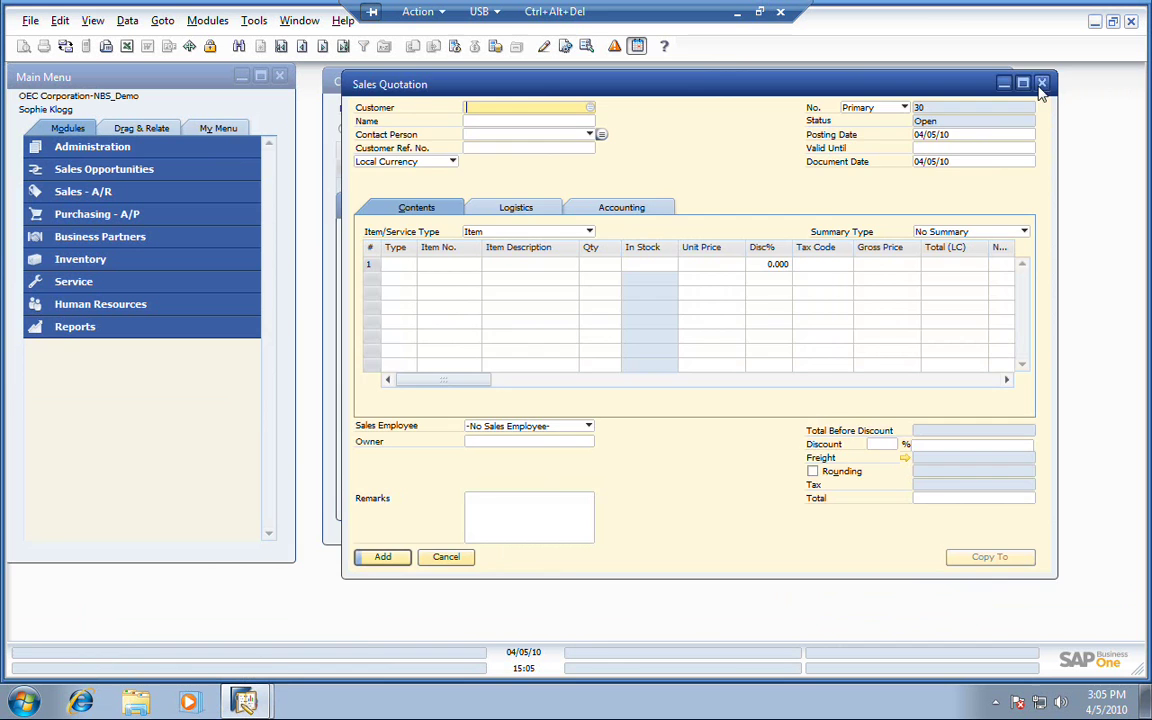
pyautogui.click(1041, 83)
pyautogui.click(998, 80)
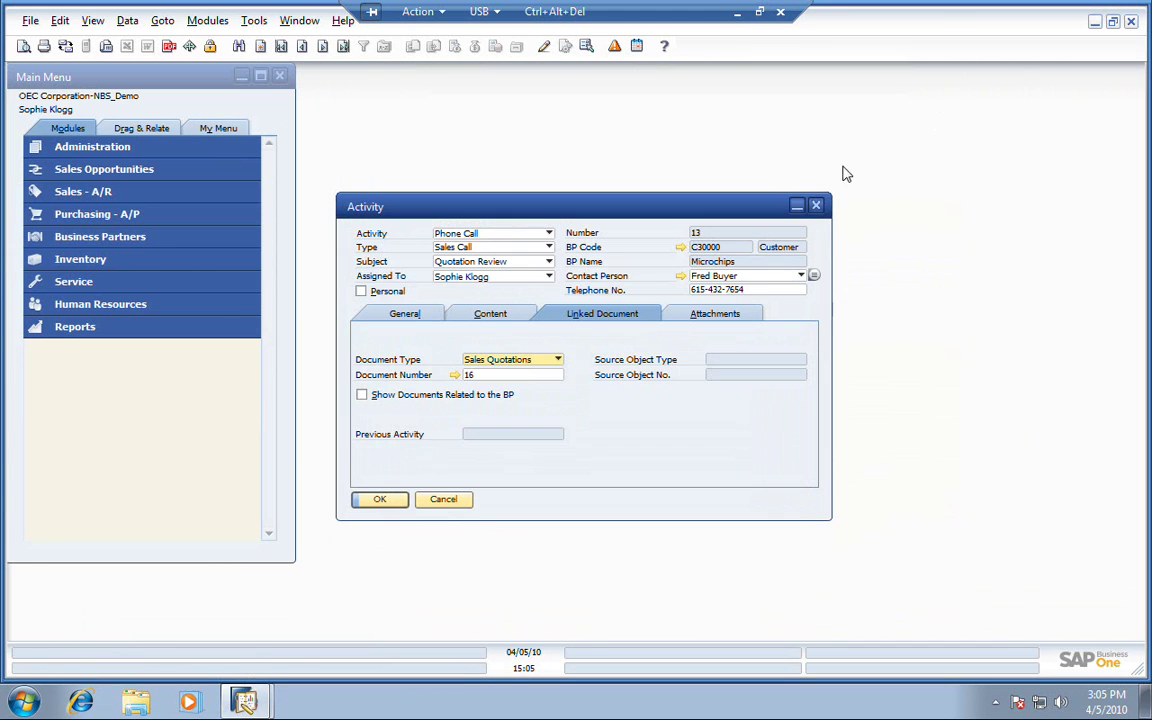
pyautogui.click(816, 205)
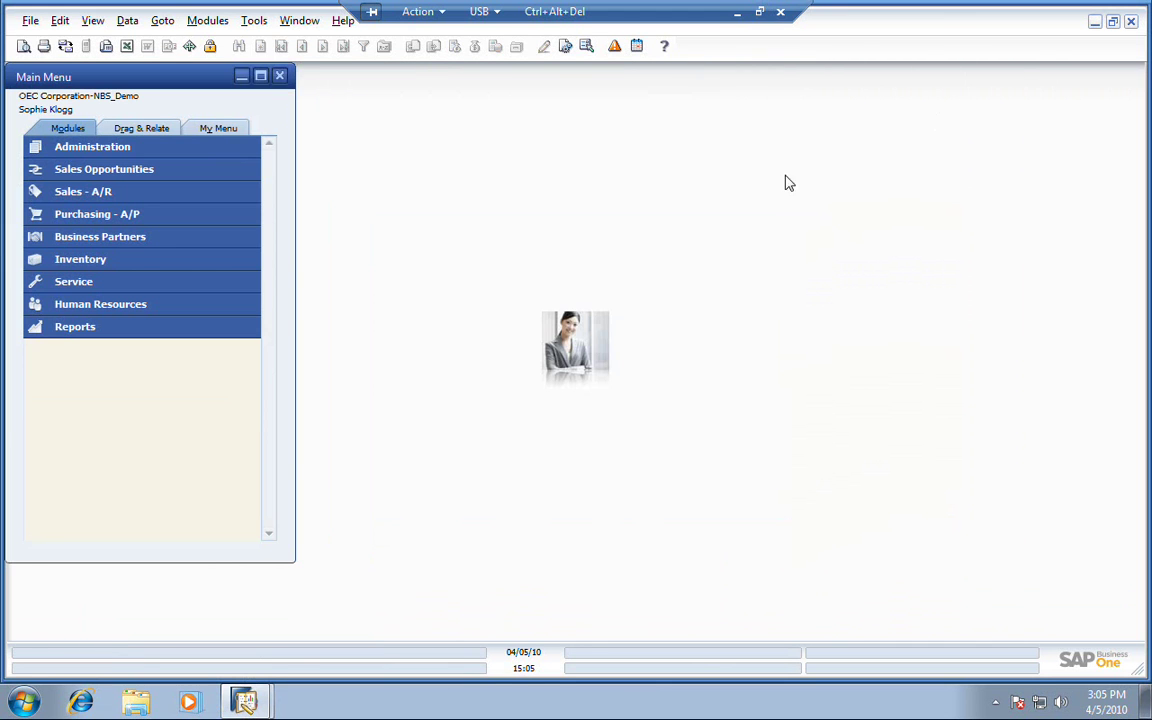
pyautogui.click(614, 47)
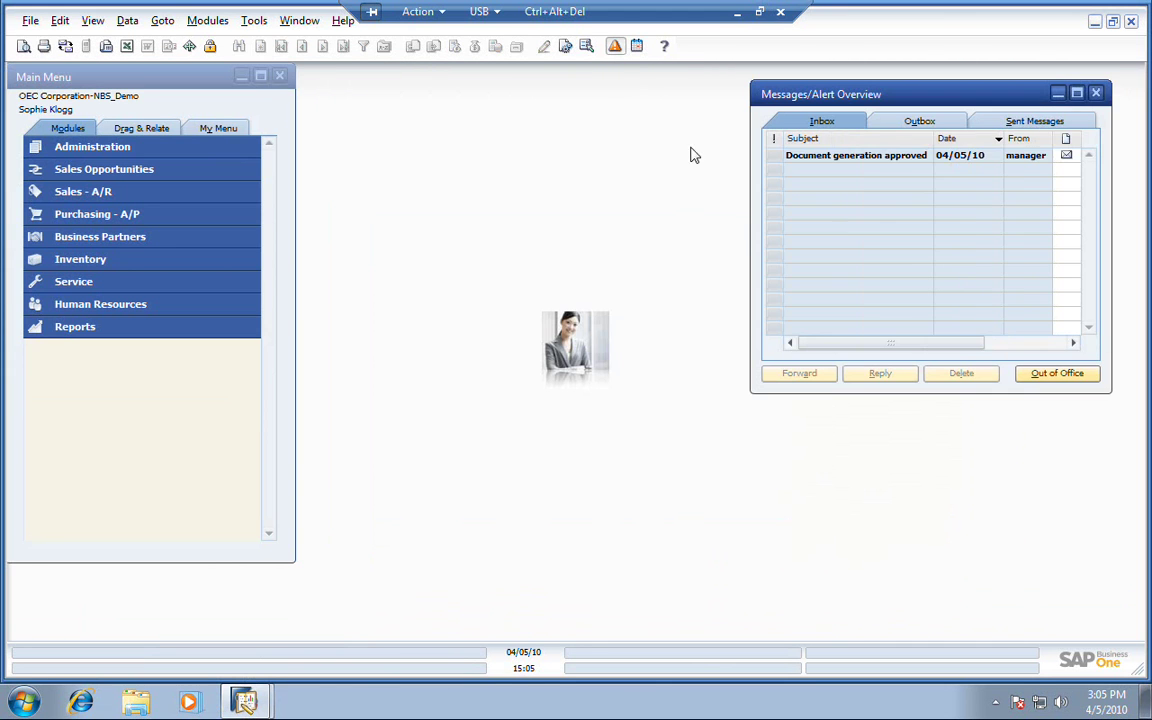
pyautogui.click(787, 158)
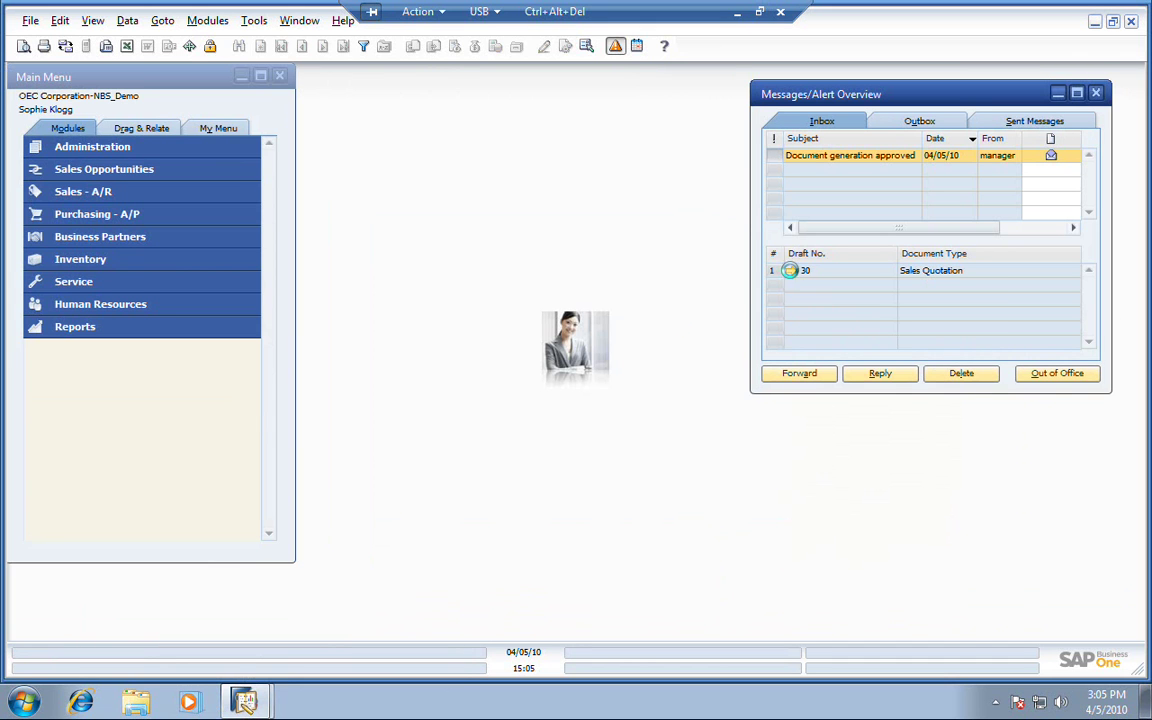
pyautogui.click(790, 270)
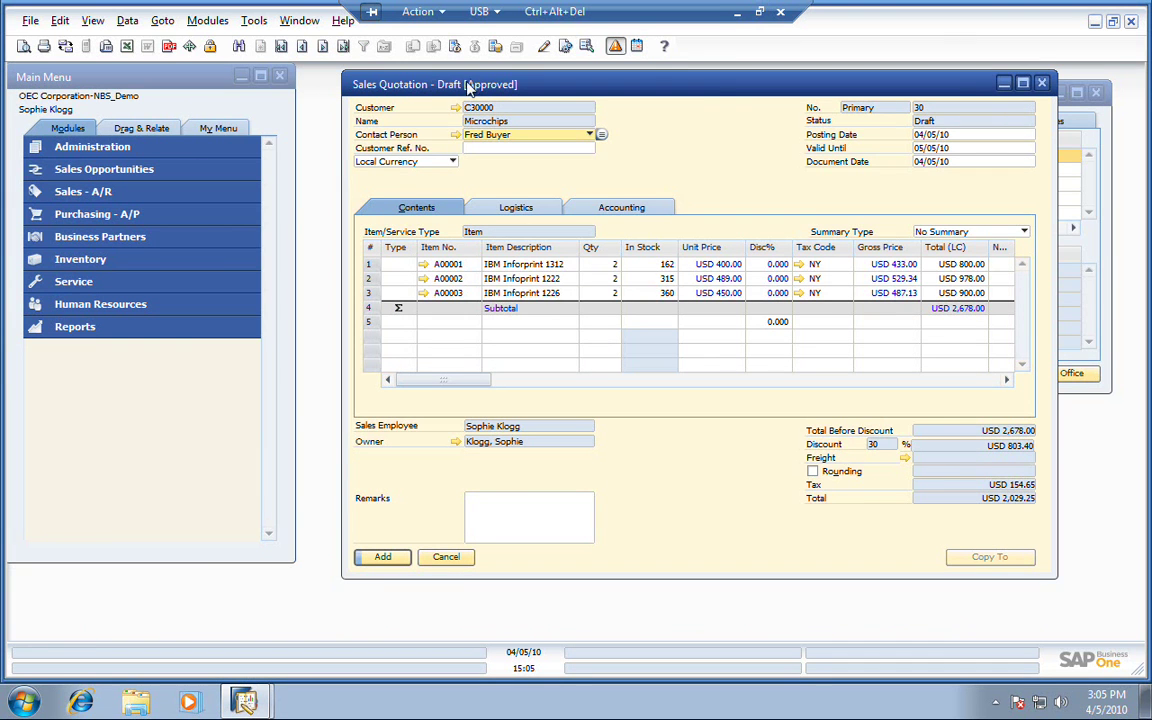
# Step: Add approved quotation 30, reload it, and start an e-mail with the quotation report attached
pyautogui.click(383, 558)
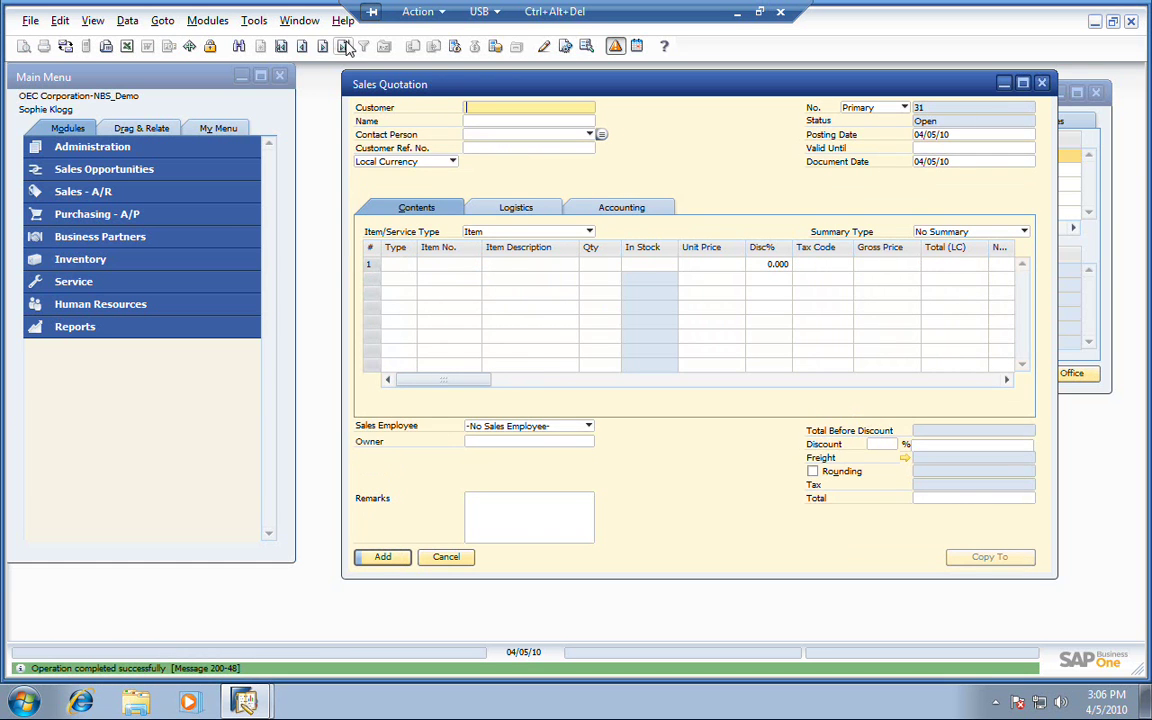
pyautogui.click(344, 46)
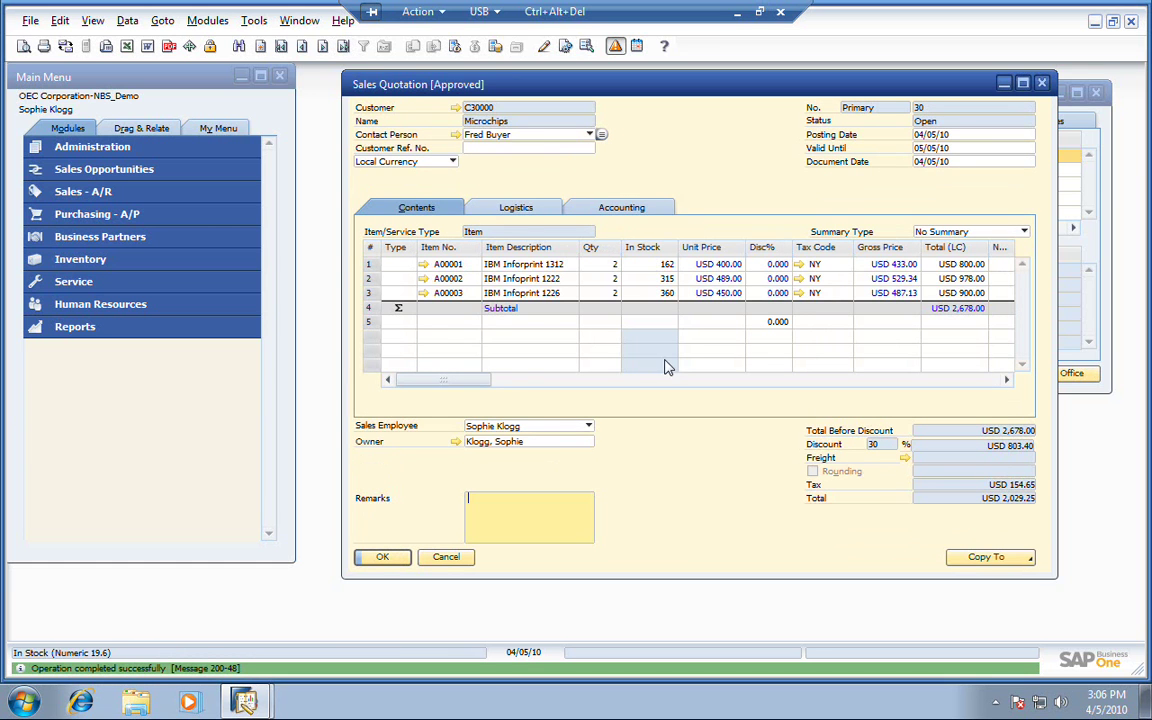
pyautogui.click(66, 47)
pyautogui.click(395, 368)
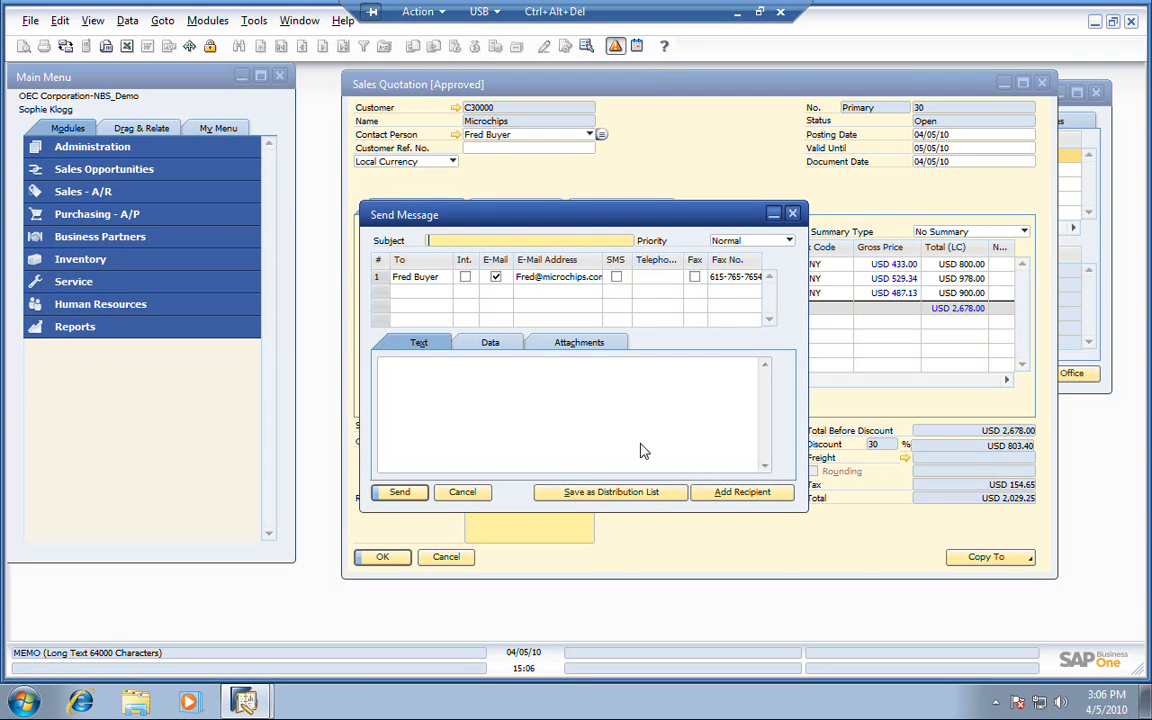
# Step: Set the e-mail subject to 'Sales Quote' and view the attached Sales Quotation [Approved]_30.pdf
pyautogui.write('Sales Quote')
pyautogui.click(495, 413)
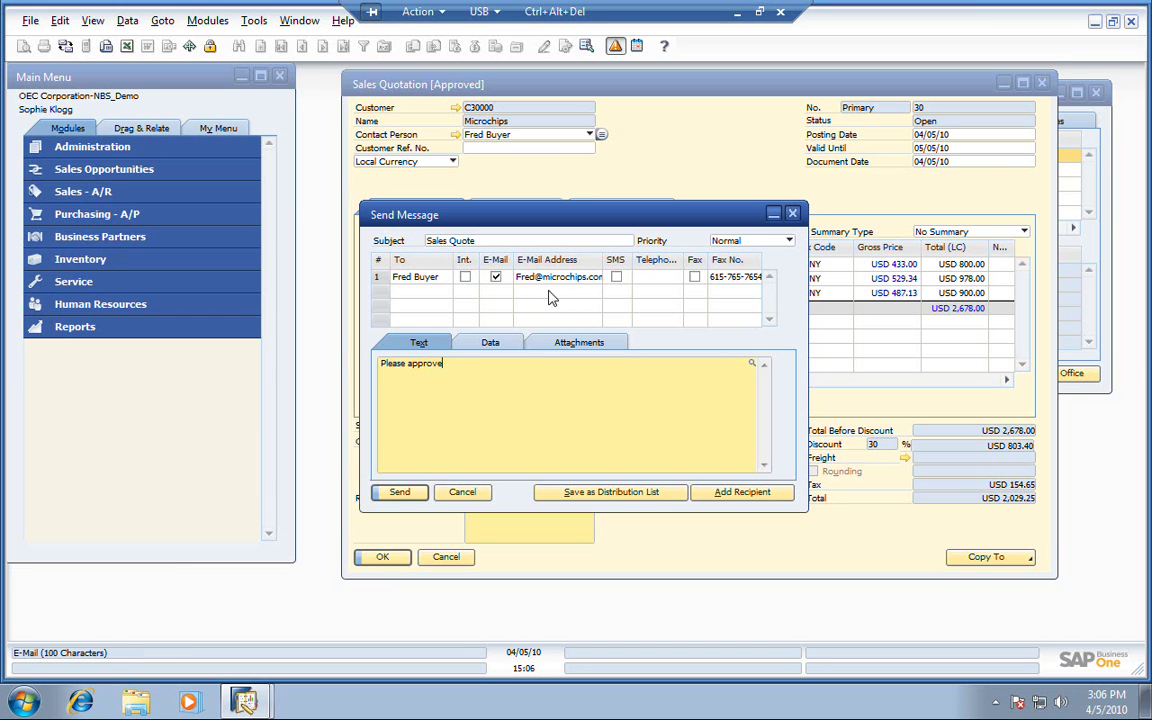
pyautogui.click(575, 343)
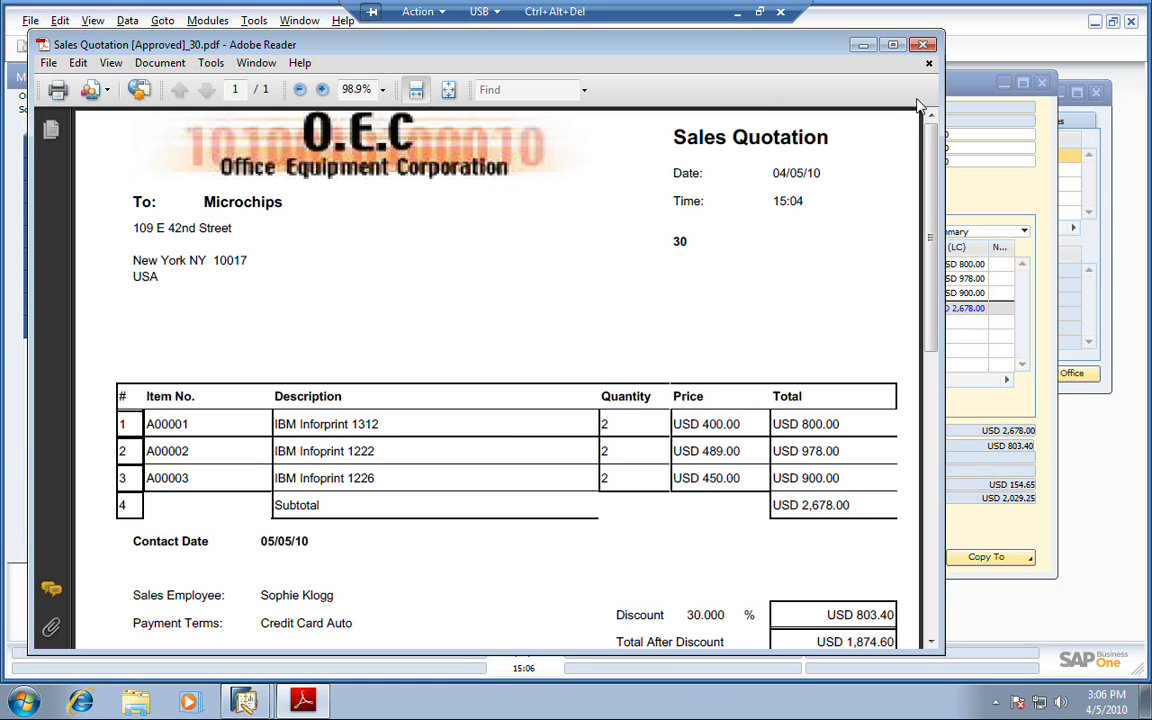
# Step: Send the quotation e-mail with its PDF attachment
pyautogui.click(922, 46)
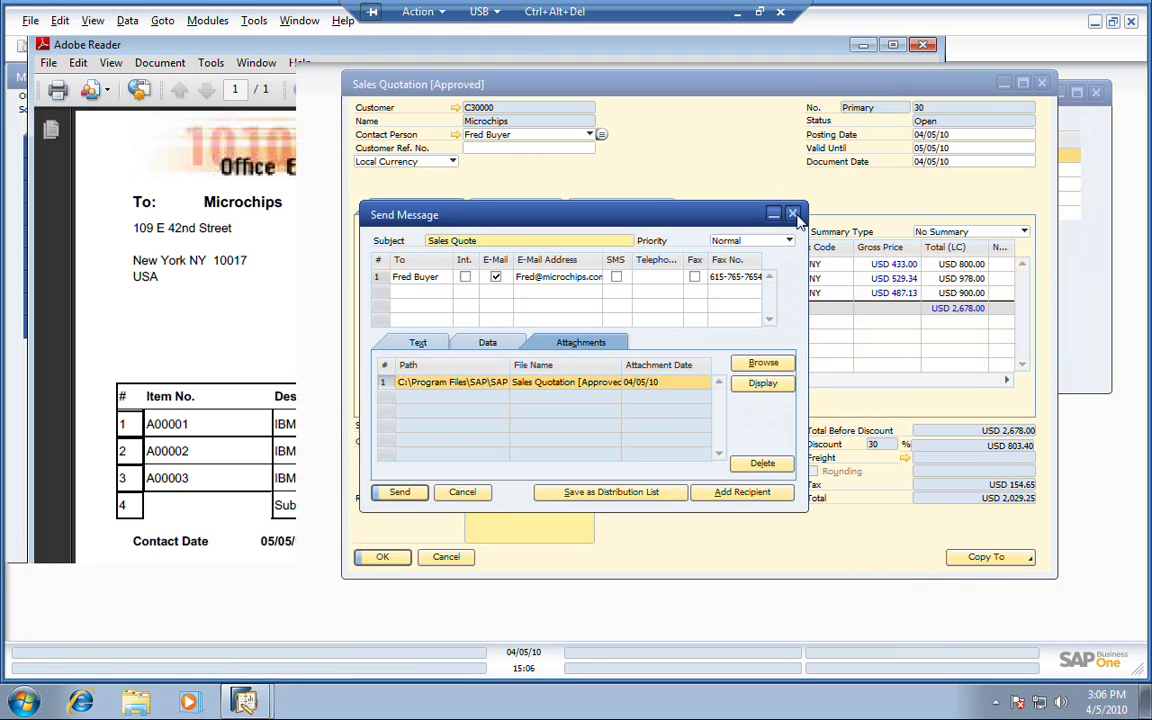
pyautogui.click(403, 492)
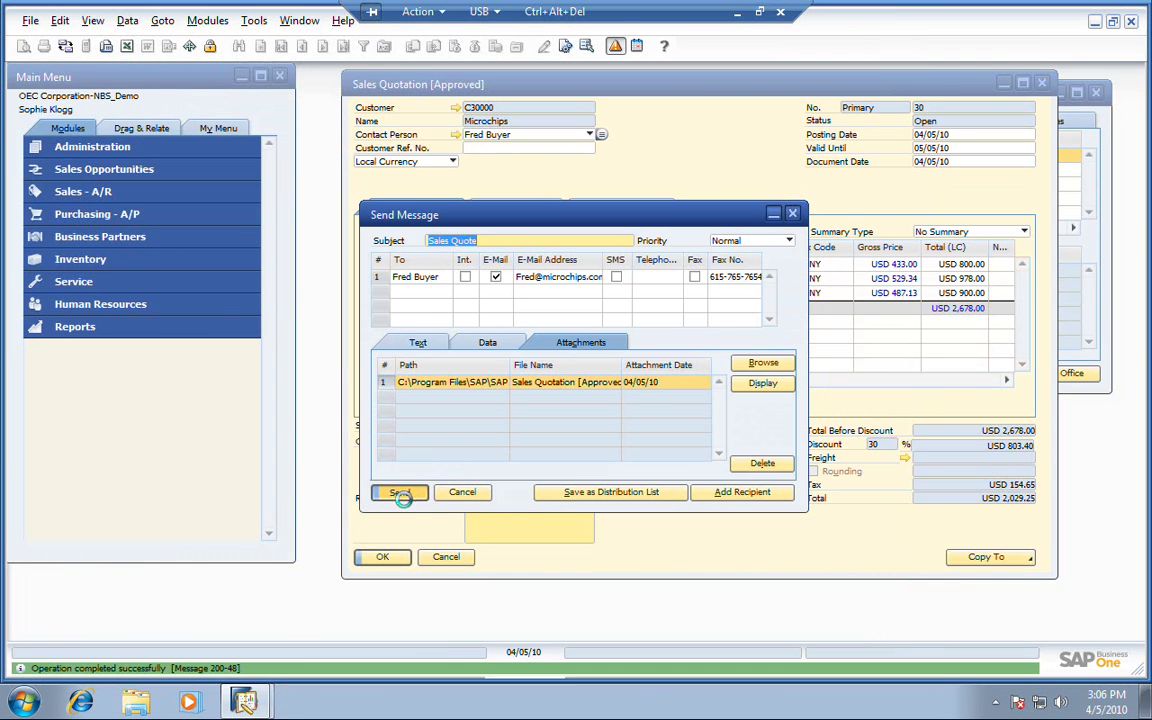
pyautogui.click(463, 494)
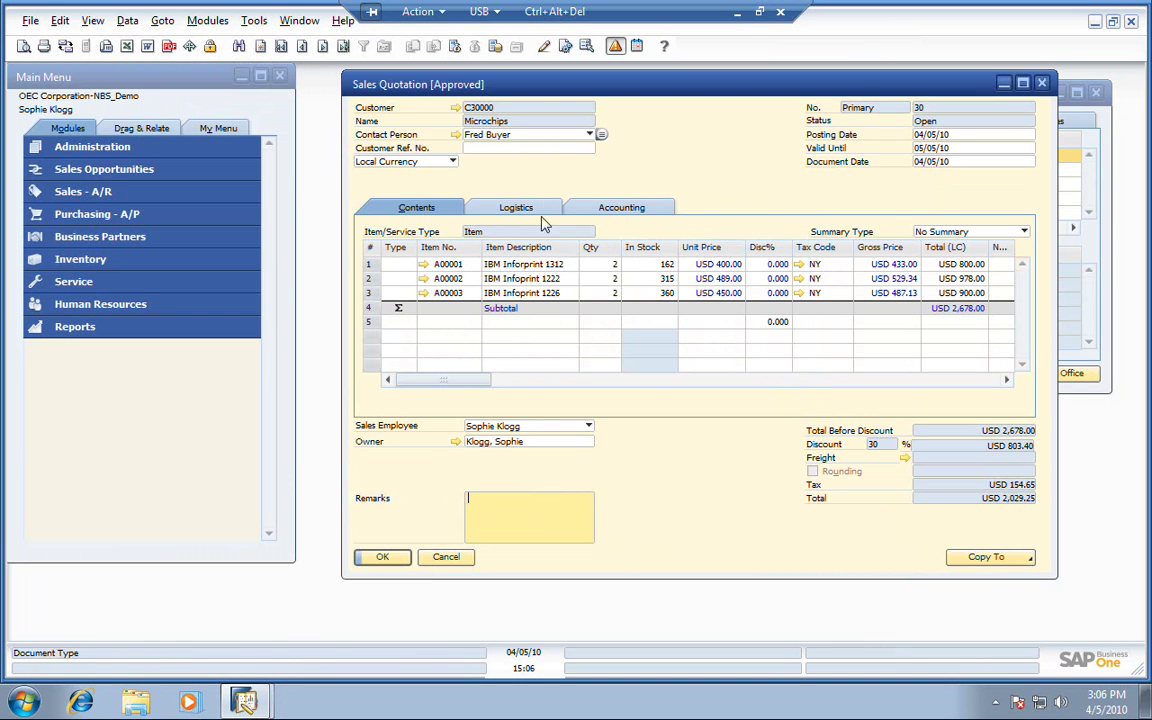
# Step: Copy quotation 30 into a sales order with delivery date 04/05/10 for all rows and add it
pyautogui.click(988, 557)
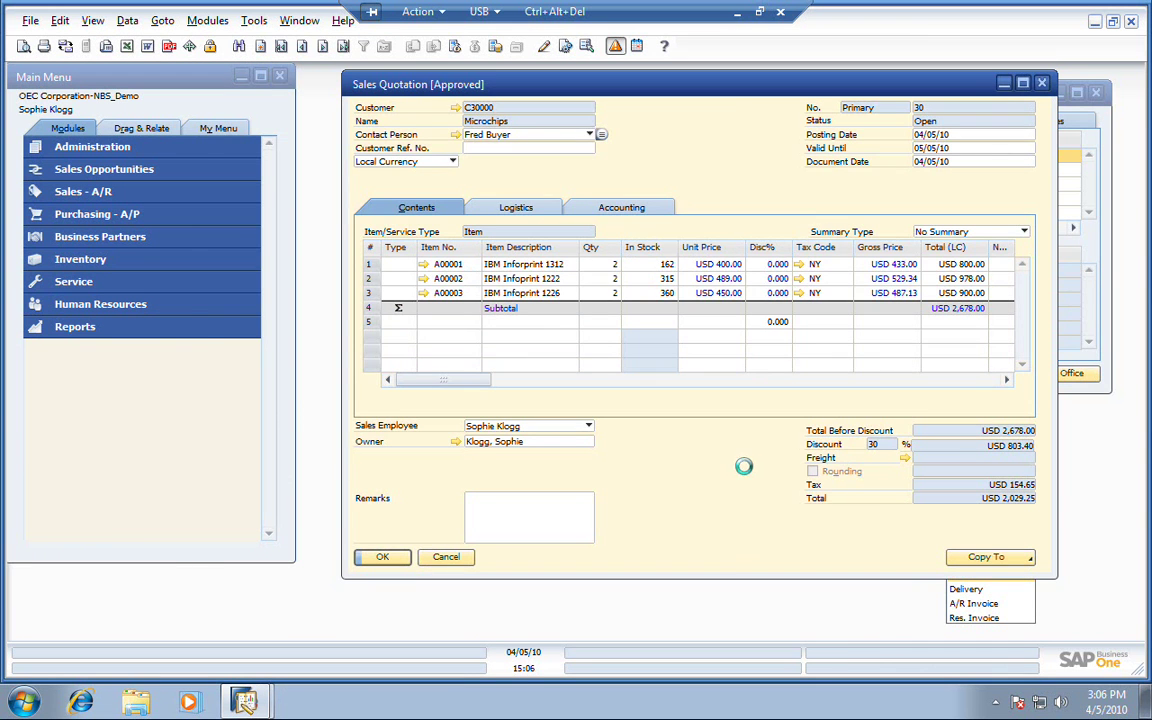
pyautogui.click(990, 577)
pyautogui.moveTo(457, 122); pyautogui.dragTo(812, 114)
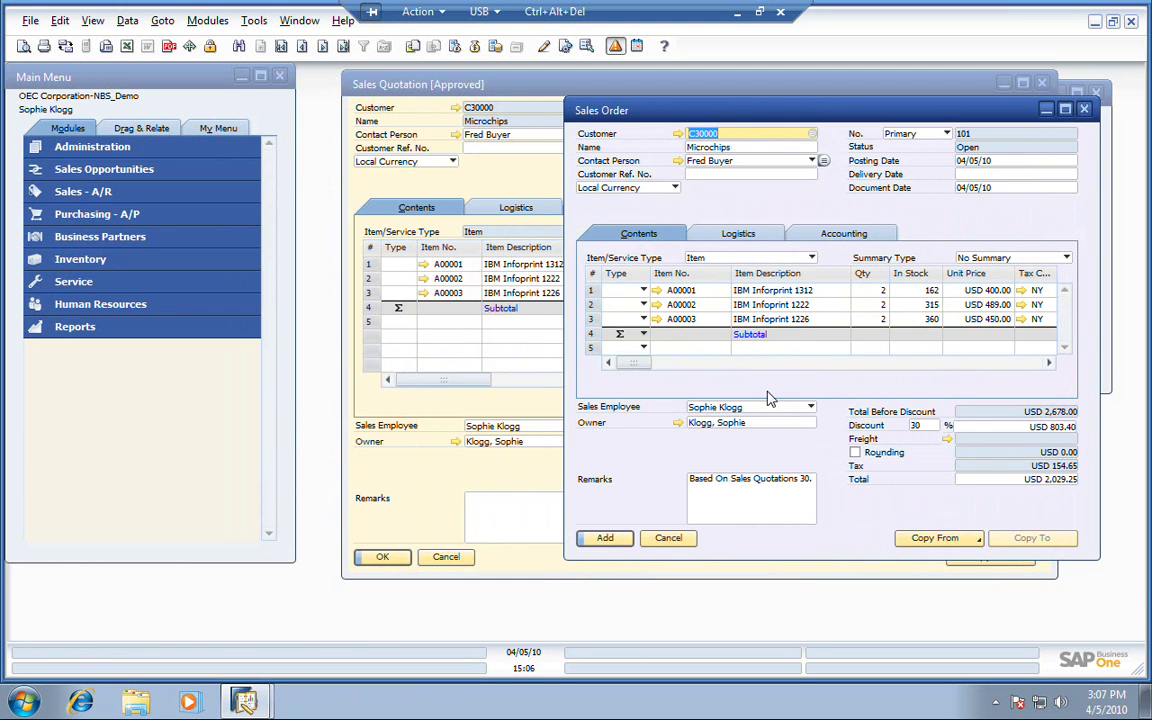
pyautogui.click(966, 175)
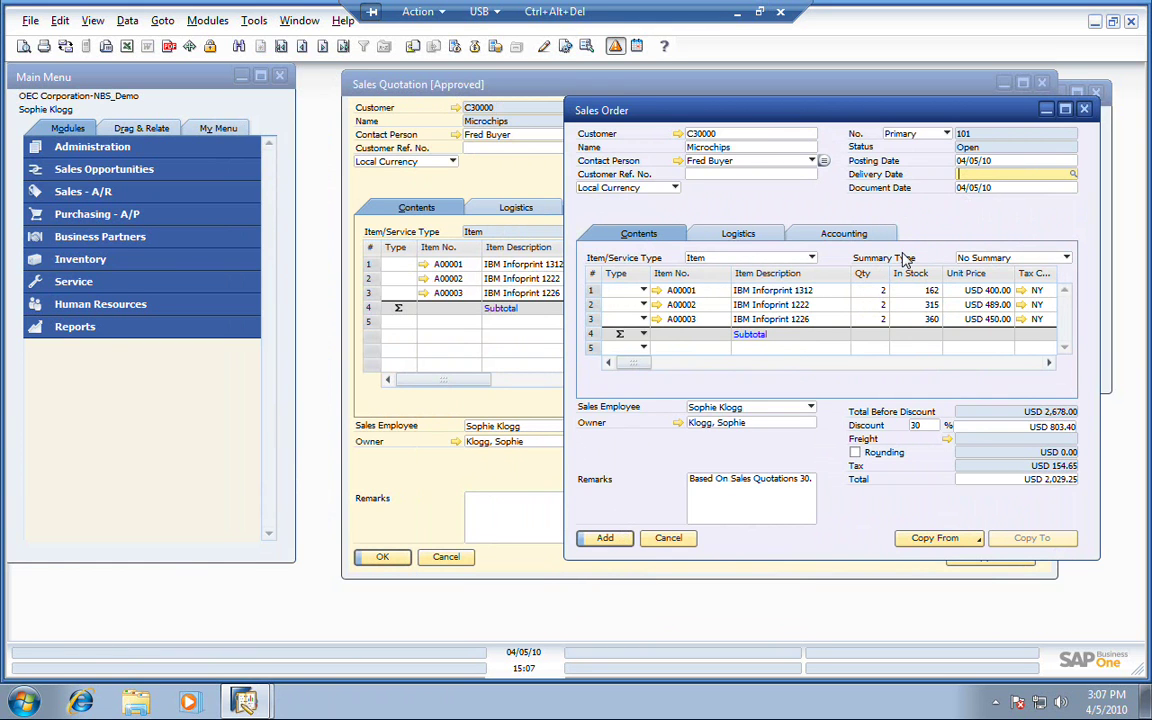
pyautogui.write('04/05/10')
pyautogui.press('Tab')
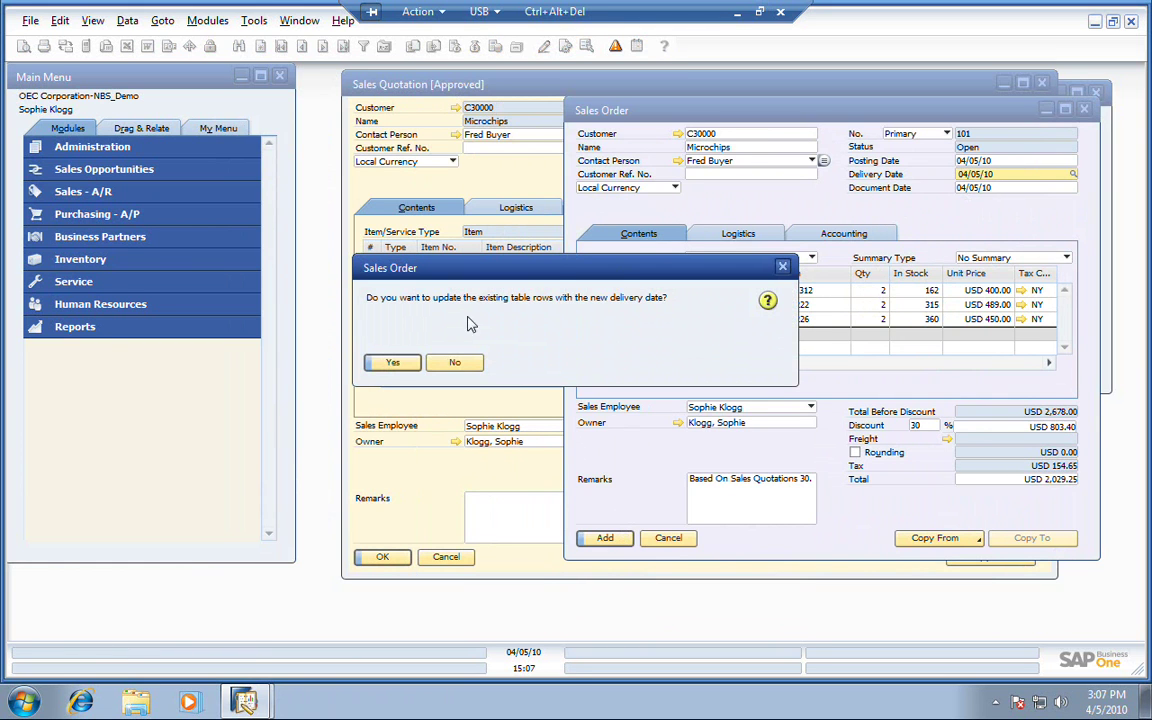
pyautogui.click(390, 362)
pyautogui.click(606, 537)
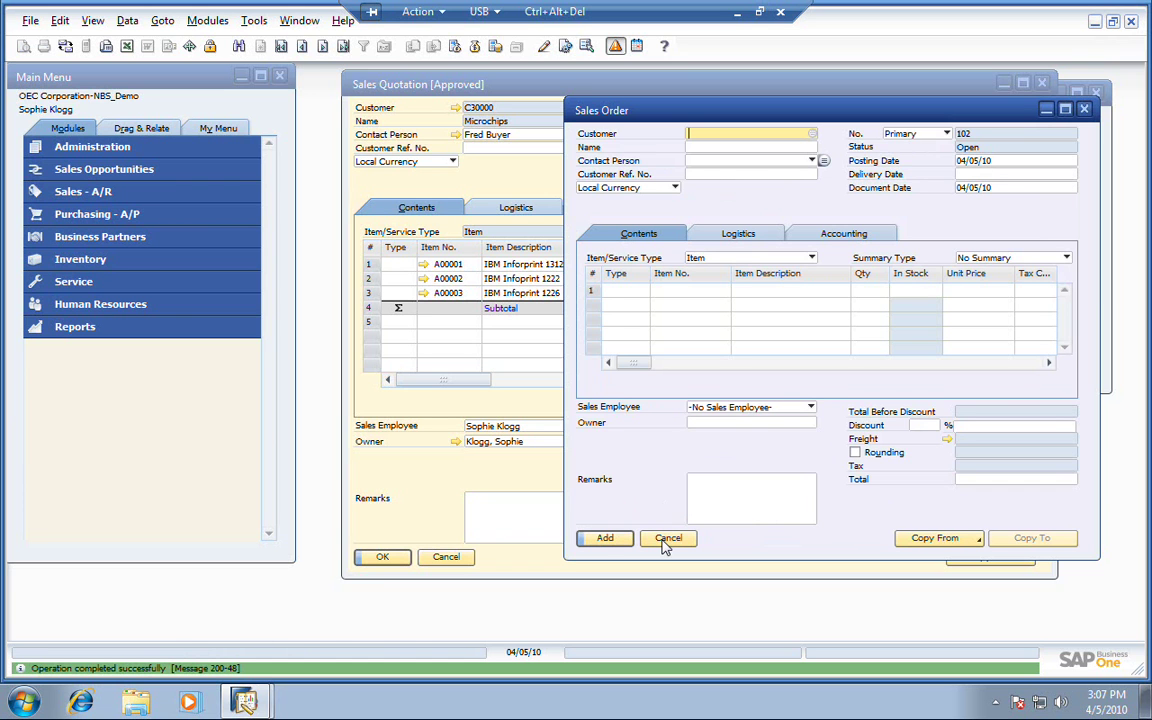
# Step: Close the blank sales order and the approved quotation, then show the calendar for Monday 5 April 2010
pyautogui.click(668, 540)
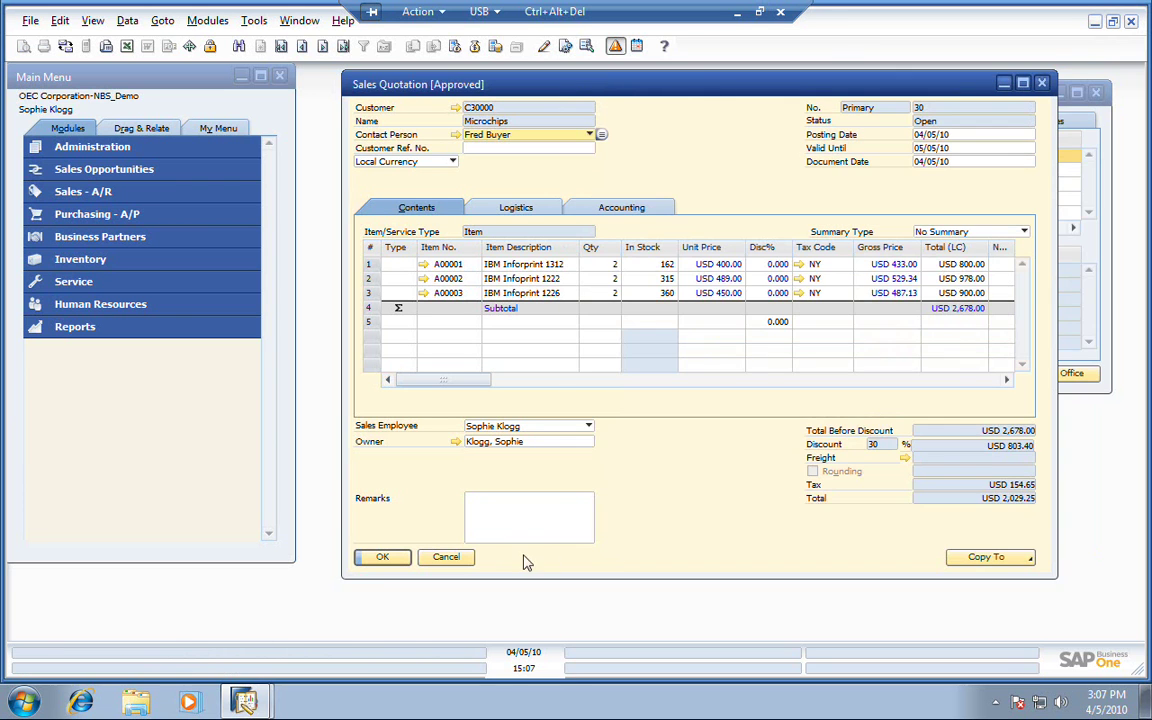
pyautogui.click(448, 557)
pyautogui.click(636, 46)
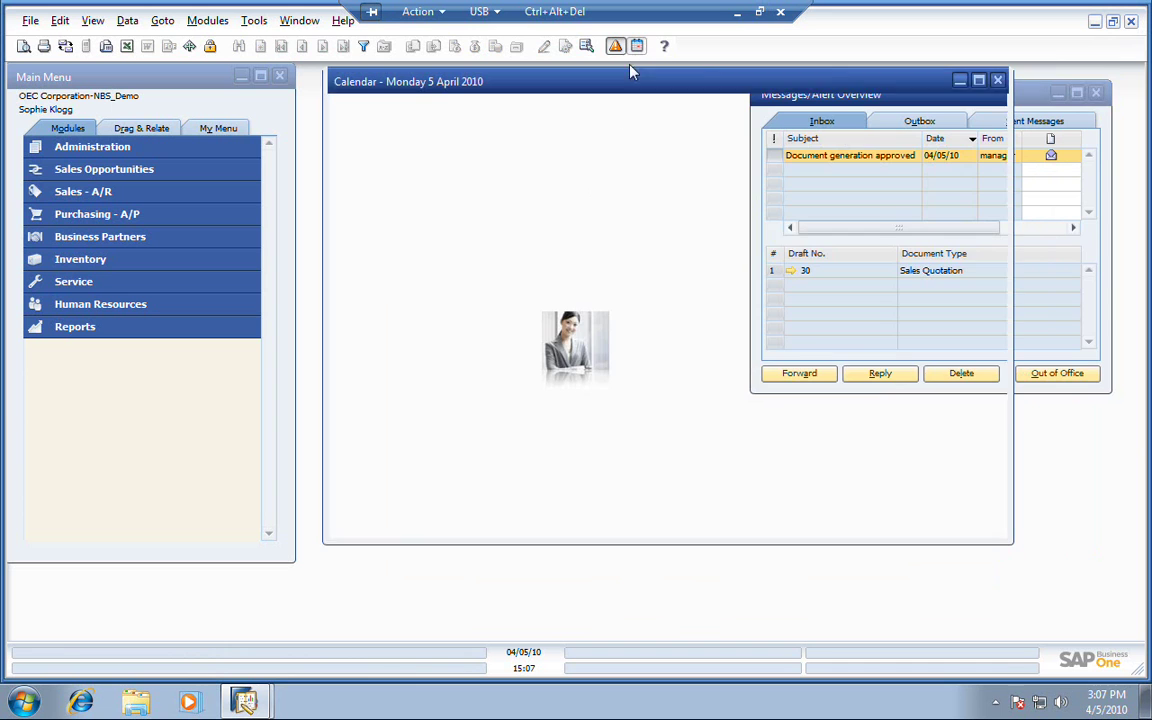
pyautogui.moveTo(667, 291)
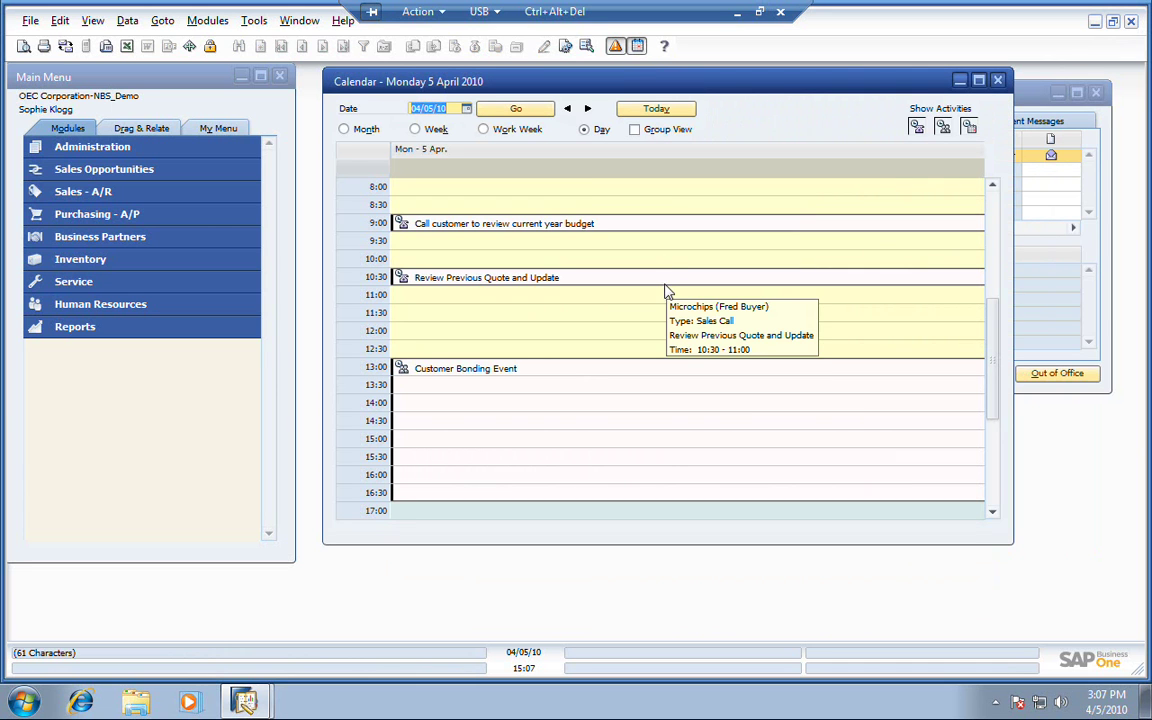